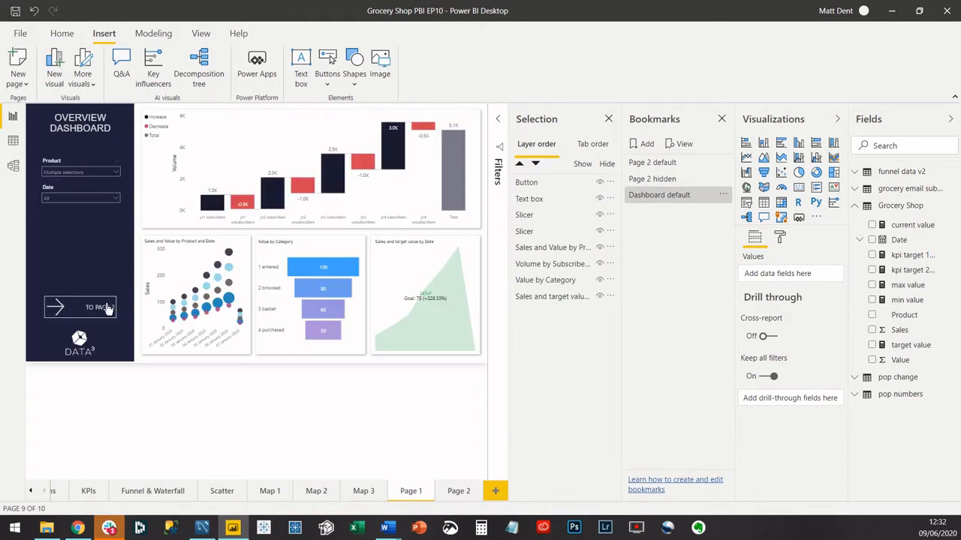
Step: On Page 2, add a matrix visual with Product as rows and Sales and Value as values, leaving the columns empty
{"action": "left_click", "coordinate": [98, 314], "text": "ctrl"}
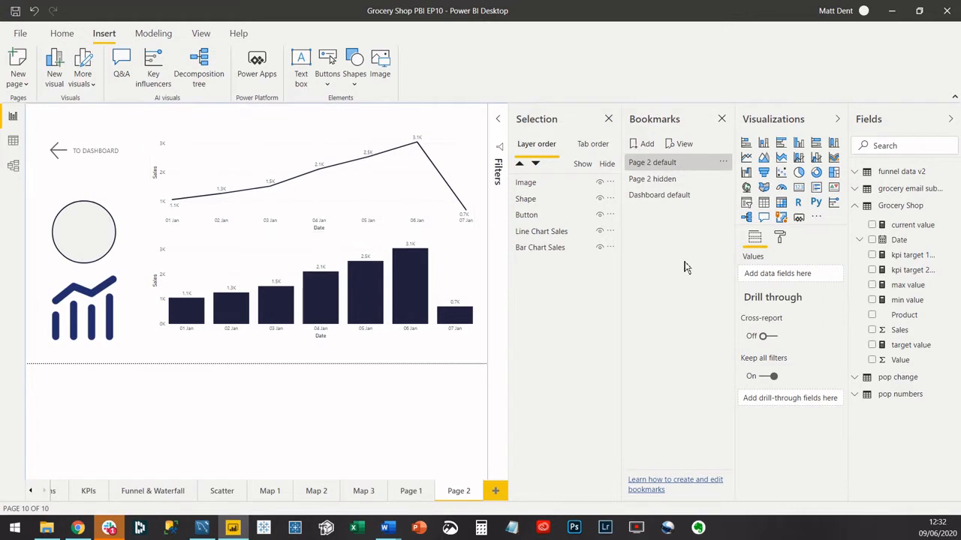
{"action": "left_click", "coordinate": [781, 208]}
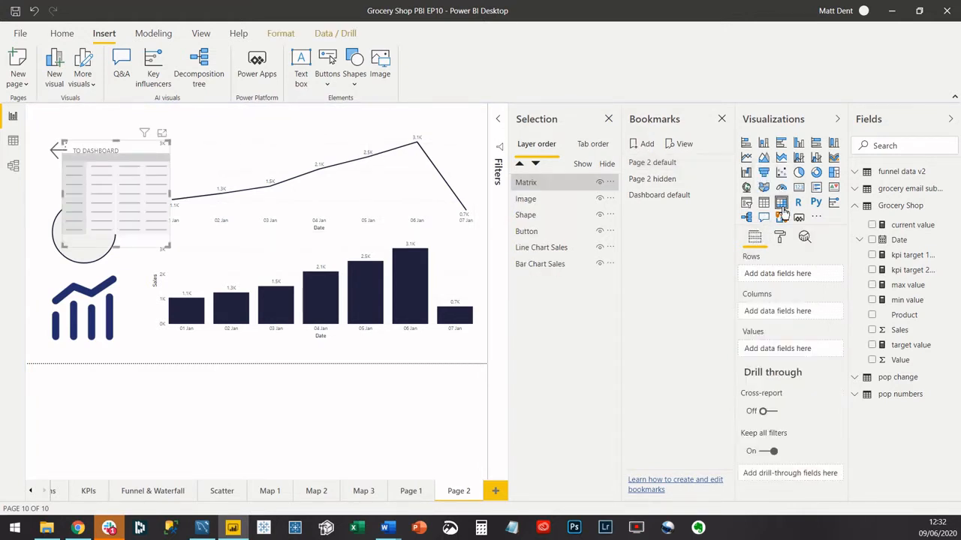
{"action": "left_click_drag", "start_coordinate": [909, 332], "coordinate": [793, 350]}
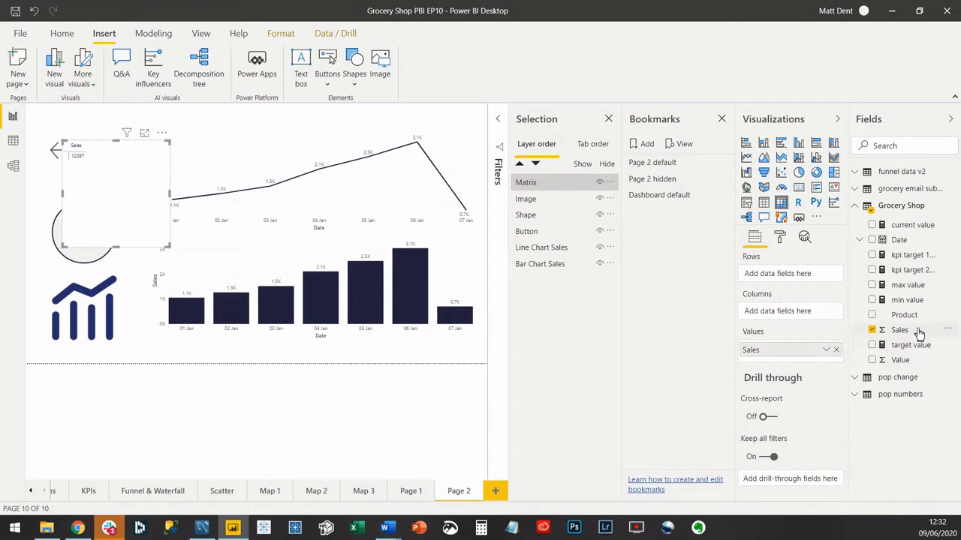
{"action": "left_click_drag", "start_coordinate": [916, 362], "coordinate": [790, 365]}
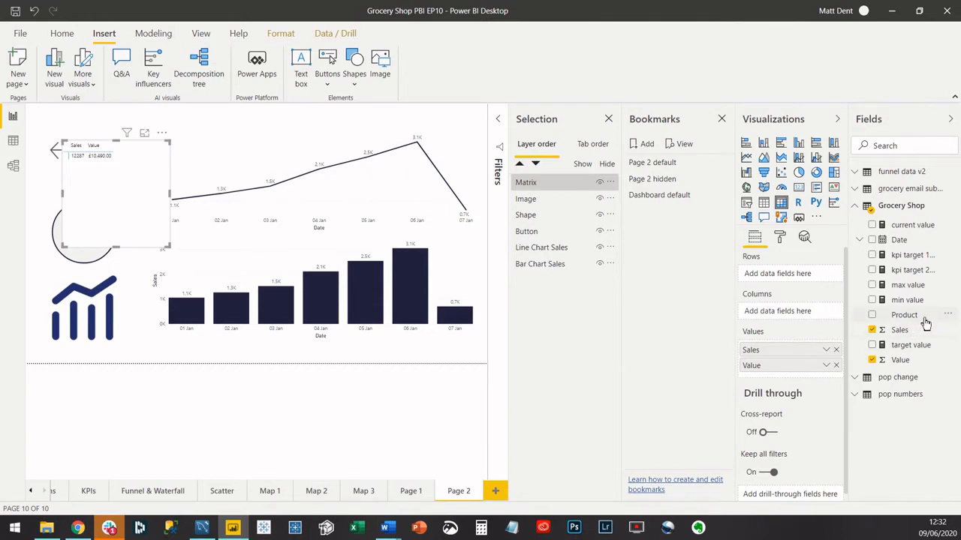
{"action": "left_click_drag", "start_coordinate": [925, 321], "coordinate": [804, 276]}
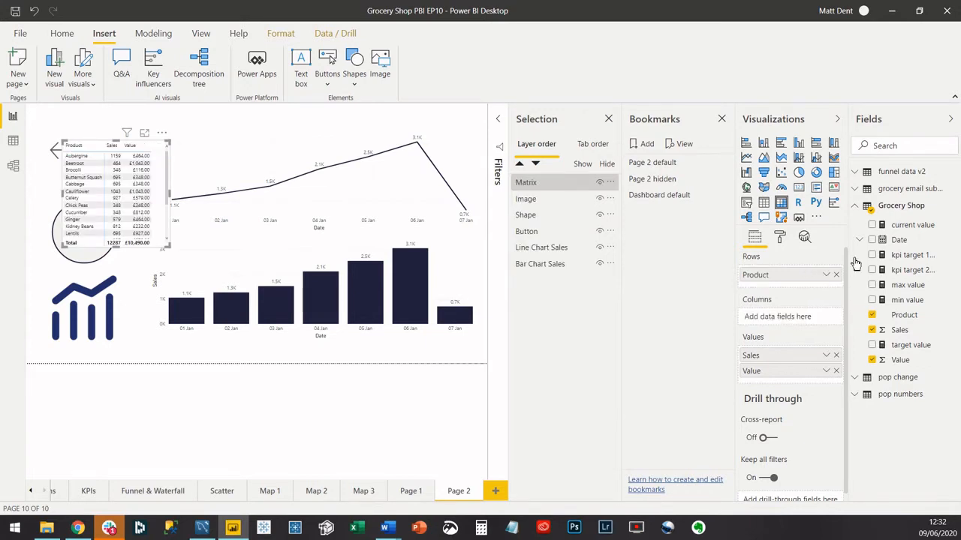
{"action": "left_click_drag", "start_coordinate": [897, 241], "coordinate": [775, 323]}
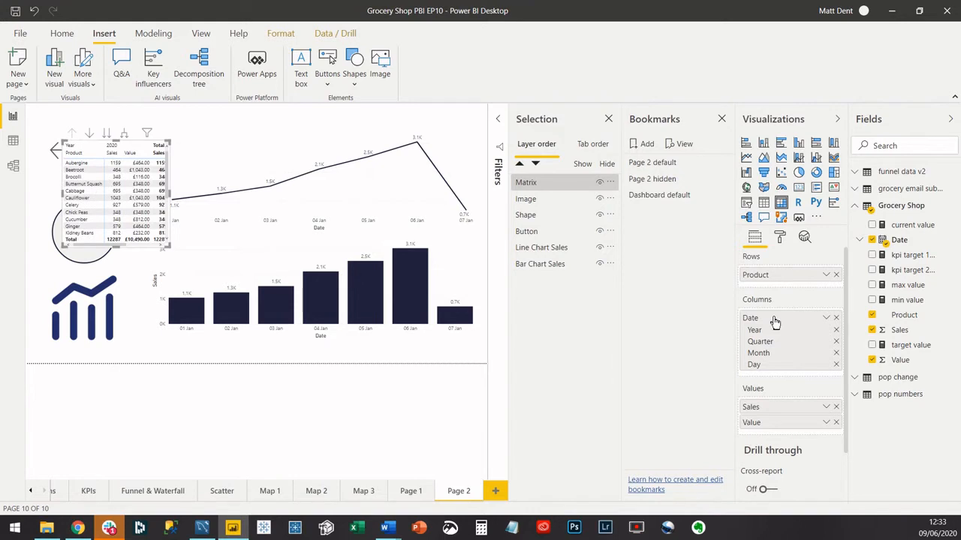
{"action": "left_click", "coordinate": [836, 318]}
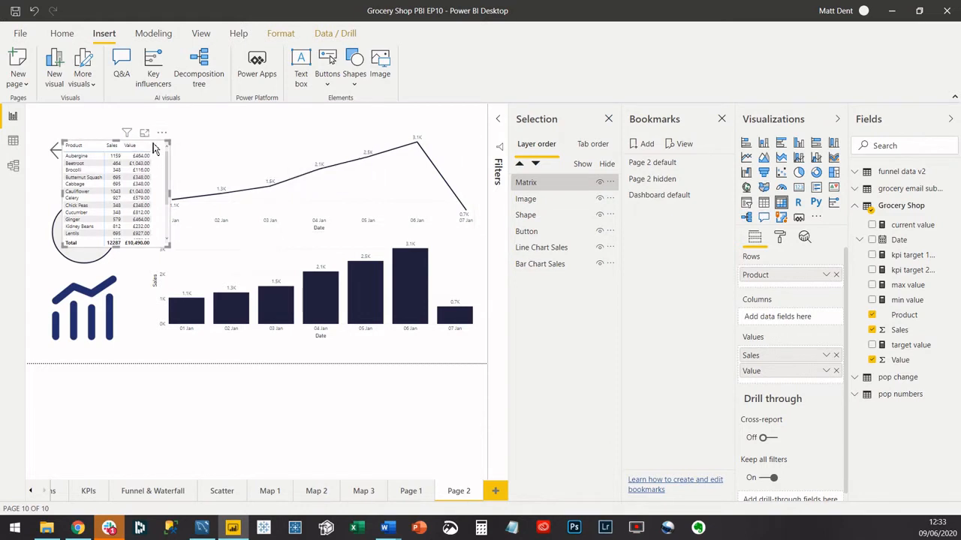
Step: Move and enlarge the matrix so it covers the line chart and the bar chart
{"action": "left_click_drag", "start_coordinate": [155, 146], "coordinate": [244, 132]}
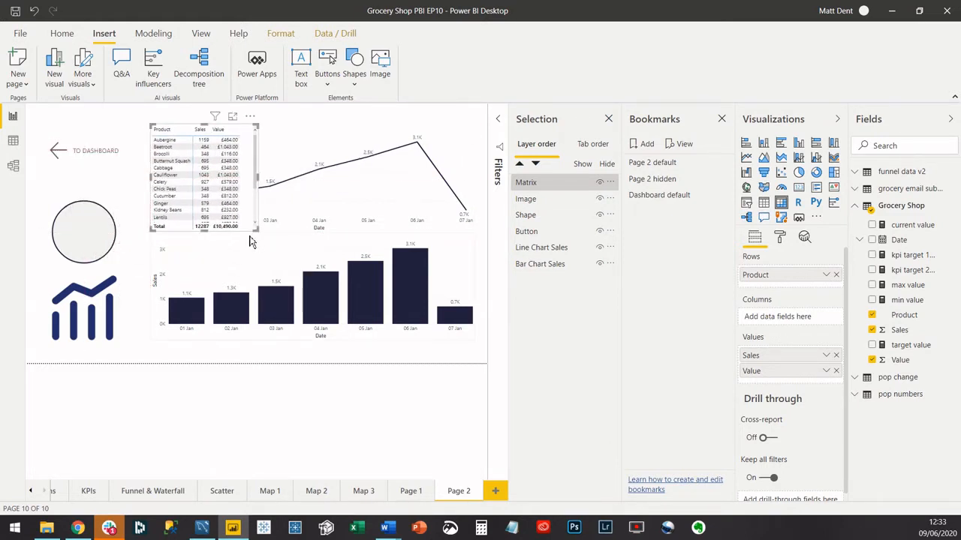
{"action": "left_click_drag", "start_coordinate": [340, 303], "coordinate": [478, 347]}
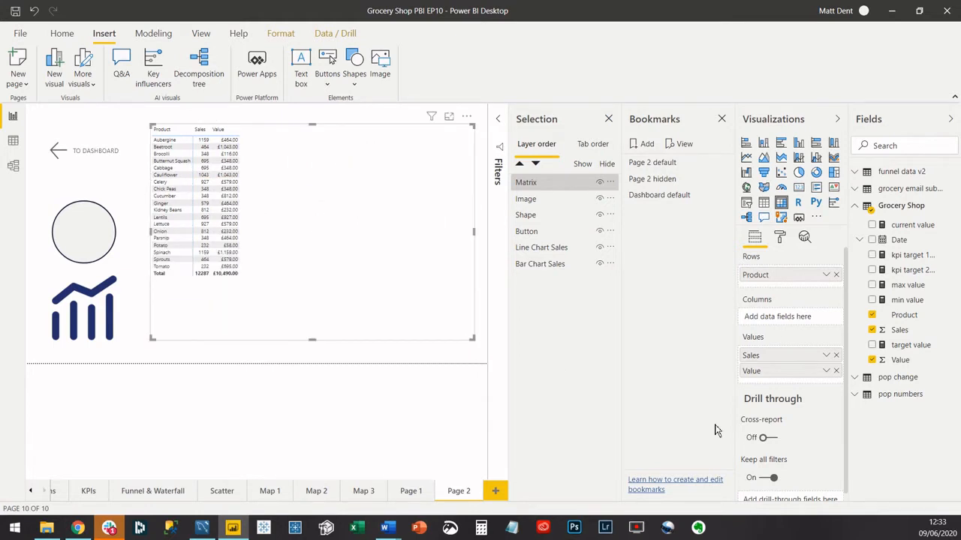
{"action": "left_click", "coordinate": [312, 399]}
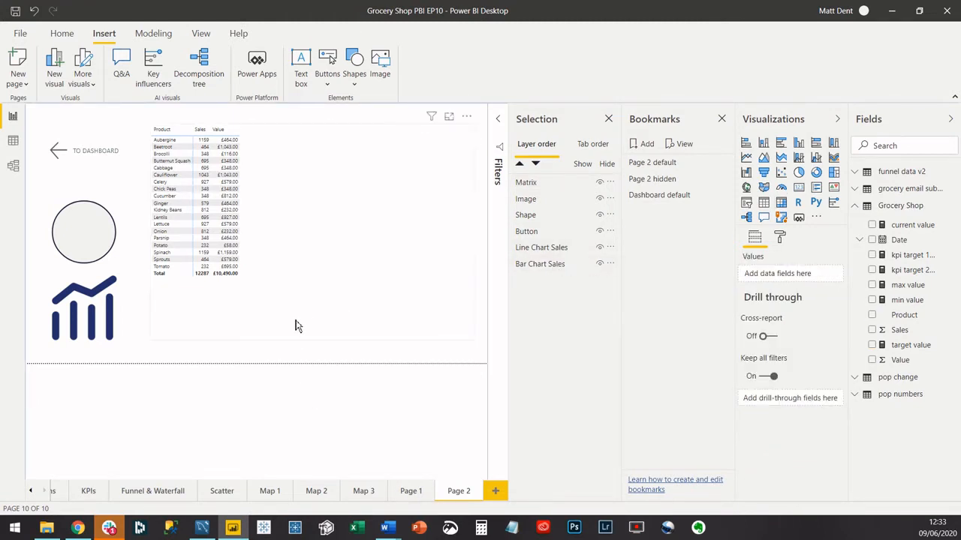
{"action": "left_click", "coordinate": [407, 226]}
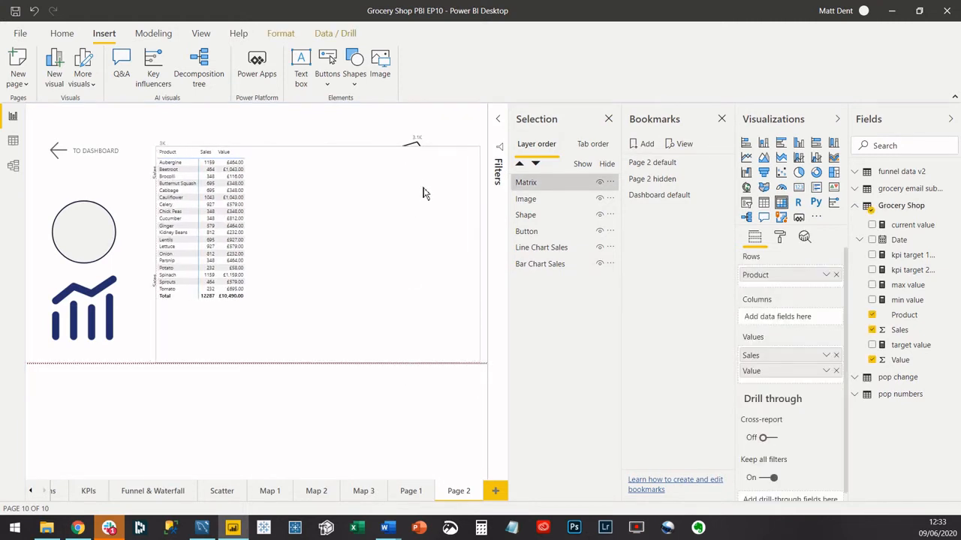
{"action": "left_click_drag", "start_coordinate": [422, 193], "coordinate": [421, 161]}
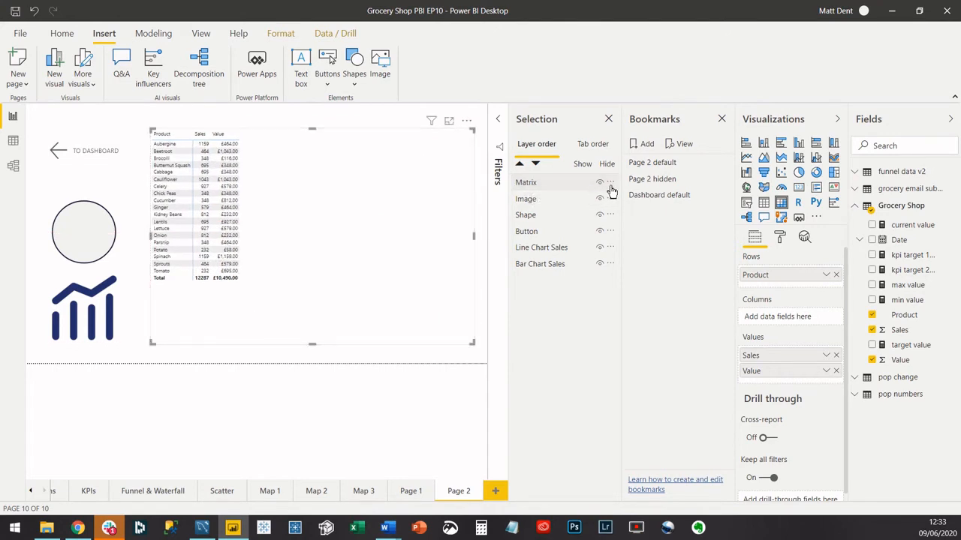
Step: Rename the matrix layer as "Product Matrix"
{"action": "double_click", "coordinate": [520, 183]}
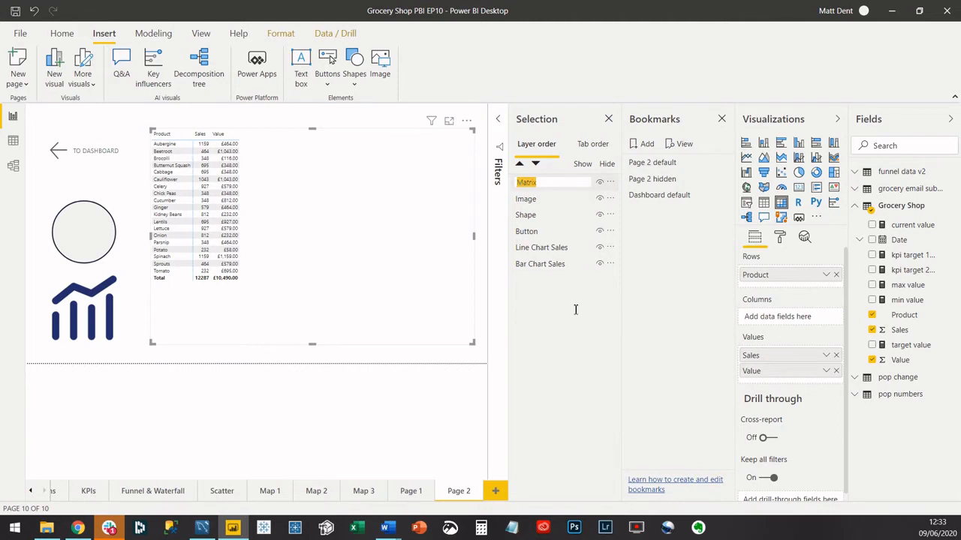
{"action": "key", "text": "Home"}
{"action": "type", "text": "Product"}
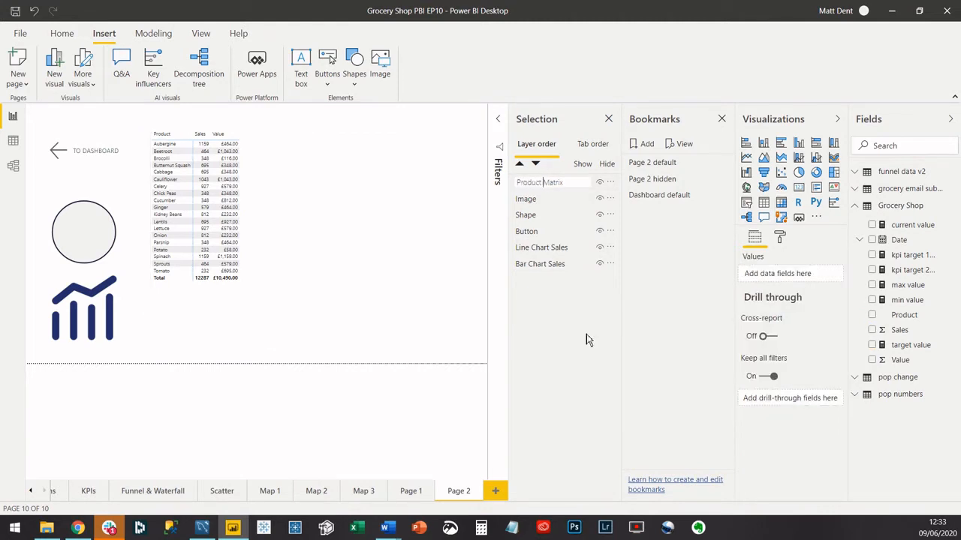
{"action": "key", "text": "Return"}
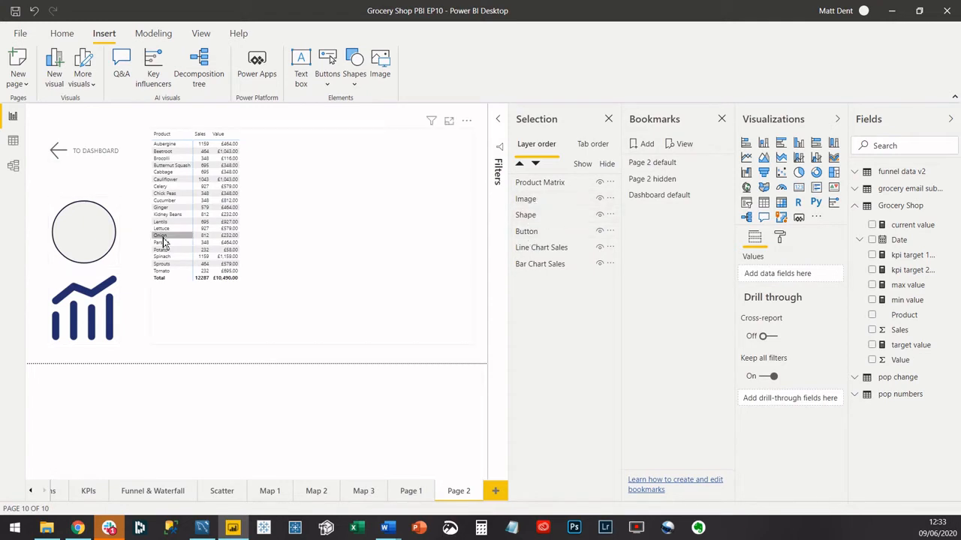
Step: Rename the round shape's layer as "Circle"
{"action": "left_click", "coordinate": [104, 228]}
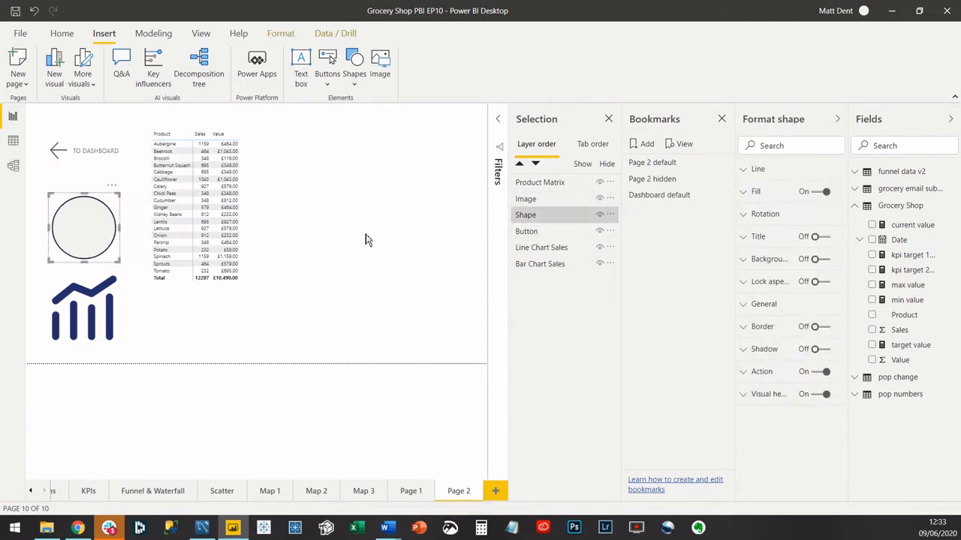
{"action": "left_click", "coordinate": [612, 220]}
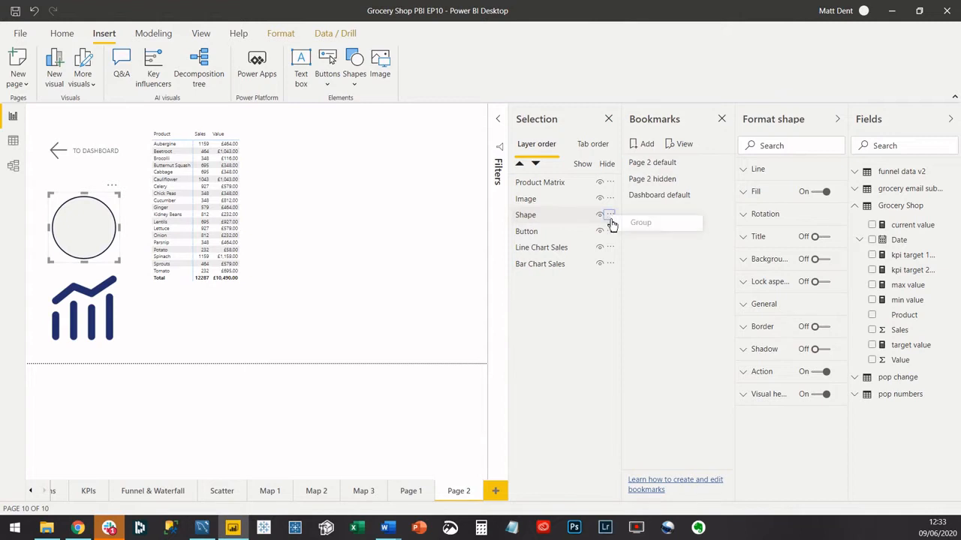
{"action": "left_click", "coordinate": [519, 222]}
{"action": "double_click", "coordinate": [520, 218]}
{"action": "type", "text": "C"}
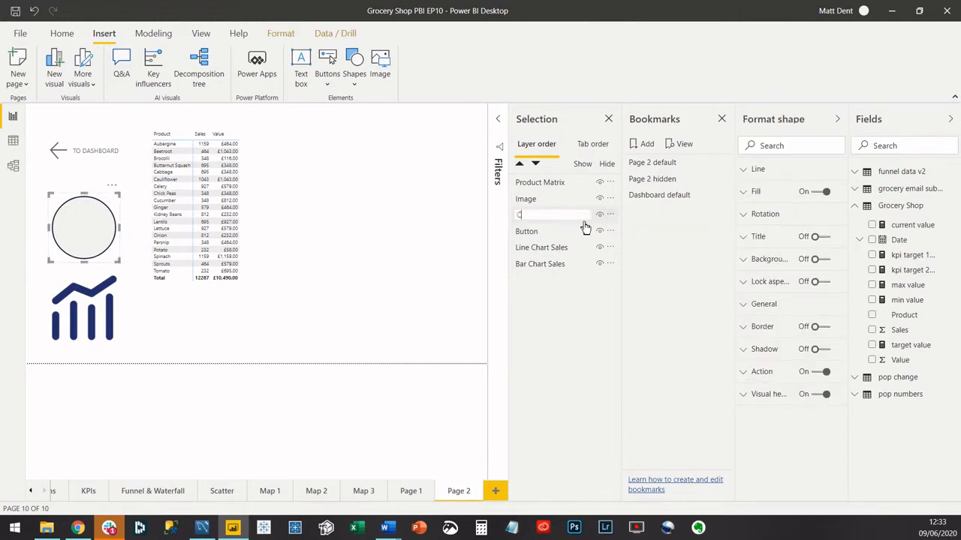
{"action": "type", "text": "ircle"}
{"action": "key", "text": "Return"}
Step: Rename the dashboard button's layer as "Nav to Dashboard"
{"action": "left_click", "coordinate": [528, 232]}
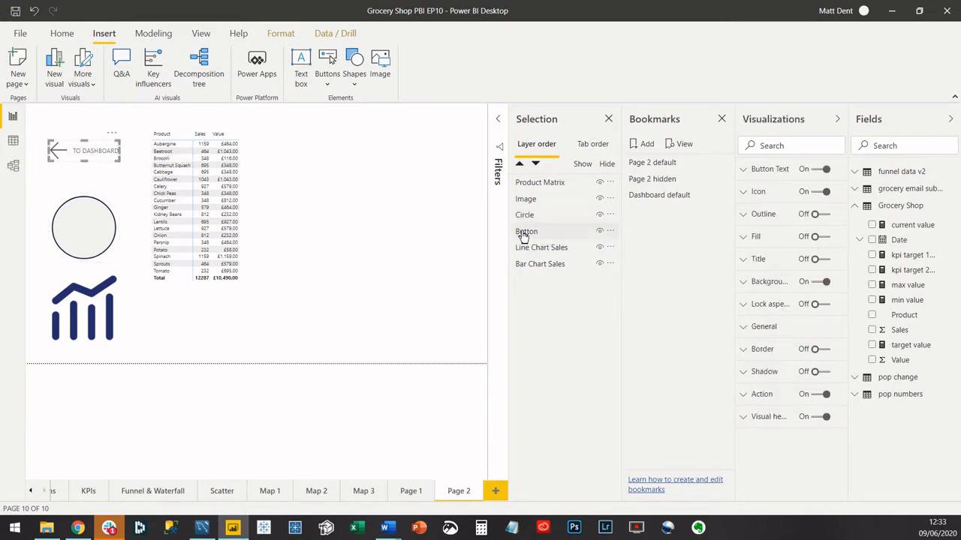
{"action": "left_click", "coordinate": [527, 236]}
{"action": "double_click", "coordinate": [532, 234]}
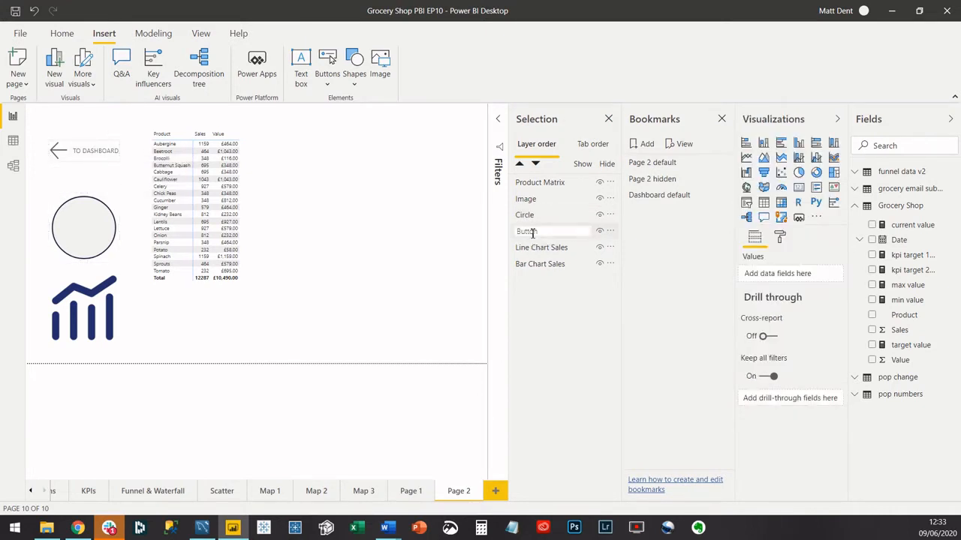
{"action": "type", "text": "Nav to Dashboard"}
{"action": "key", "text": "Return"}
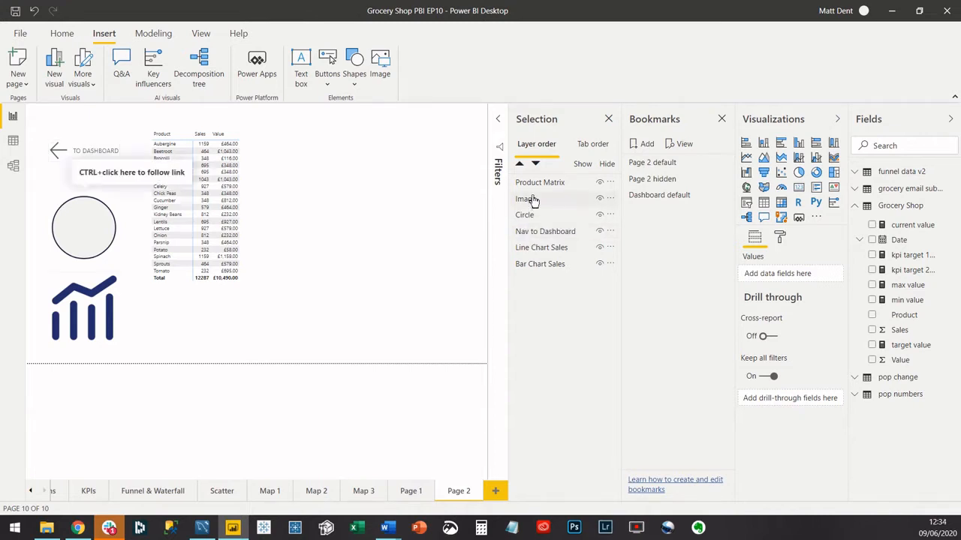
Step: Rename the chart icon image's layer as "Chart Selector"
{"action": "double_click", "coordinate": [530, 199]}
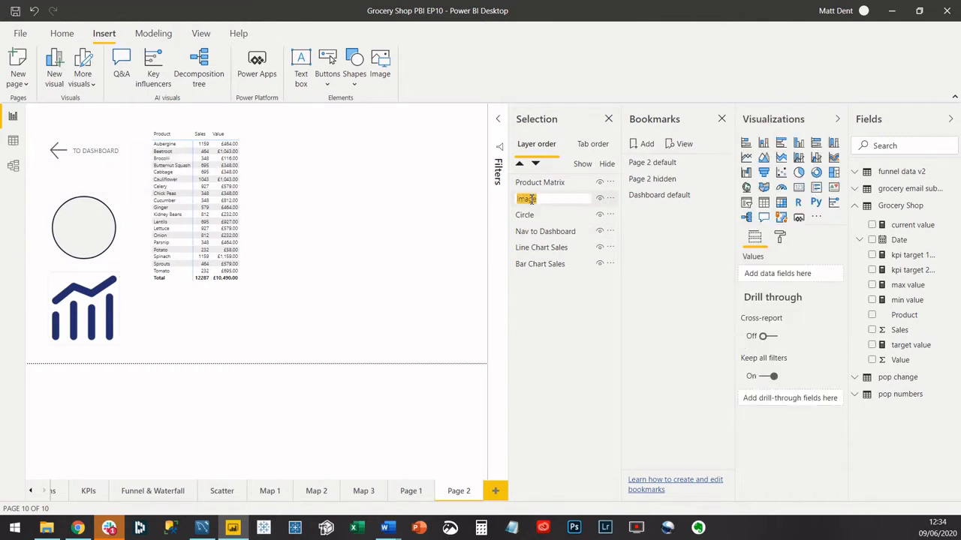
{"action": "type", "text": "Chart Selector"}
{"action": "key", "text": "Return"}
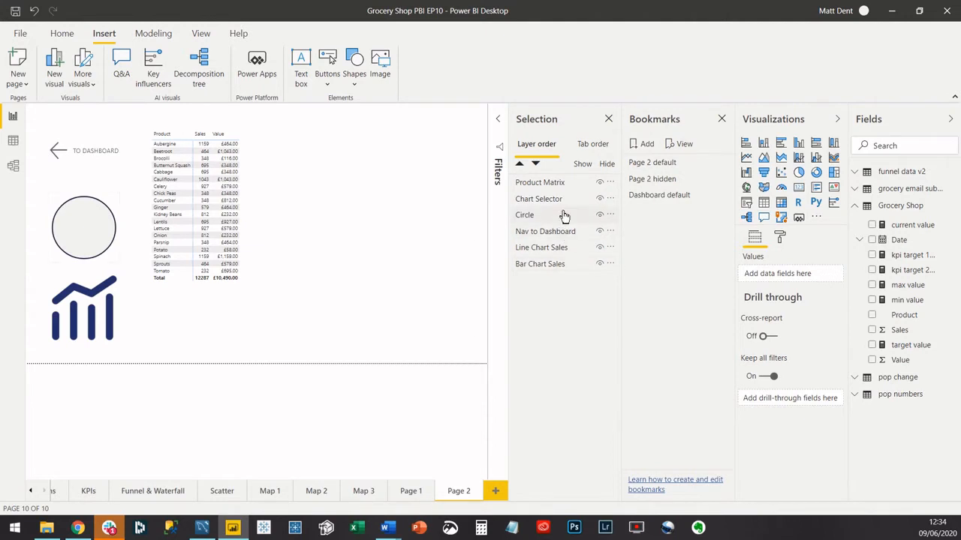
Step: Reorder the layers so Chart Selector, Circle and Nav to Dashboard sit above Product Matrix
{"action": "left_click_drag", "start_coordinate": [558, 196], "coordinate": [559, 181]}
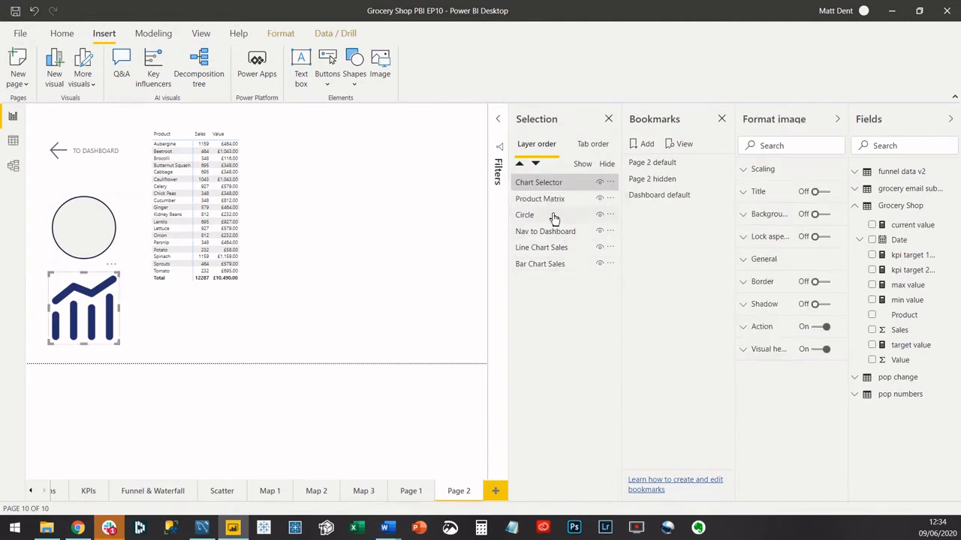
{"action": "left_click_drag", "start_coordinate": [553, 215], "coordinate": [553, 197]}
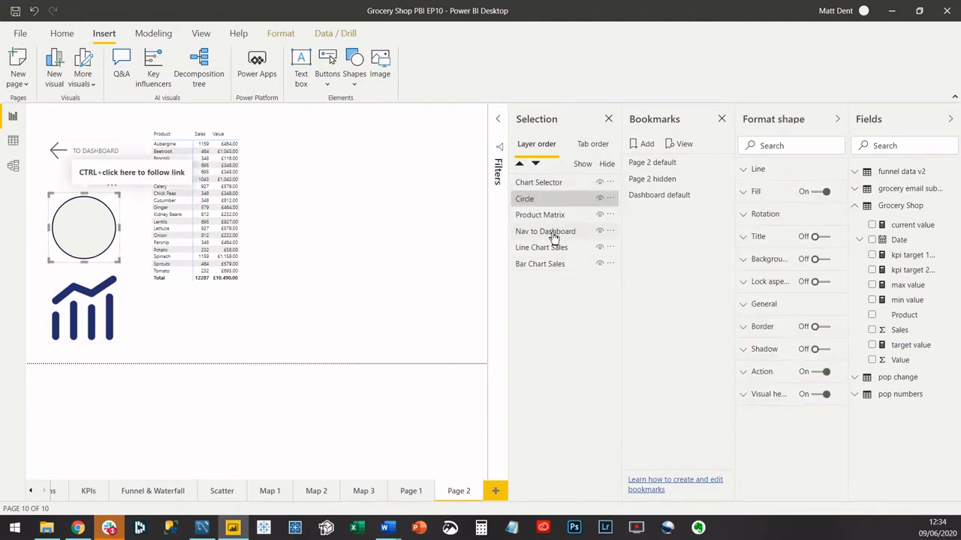
{"action": "left_click_drag", "start_coordinate": [553, 231], "coordinate": [553, 215]}
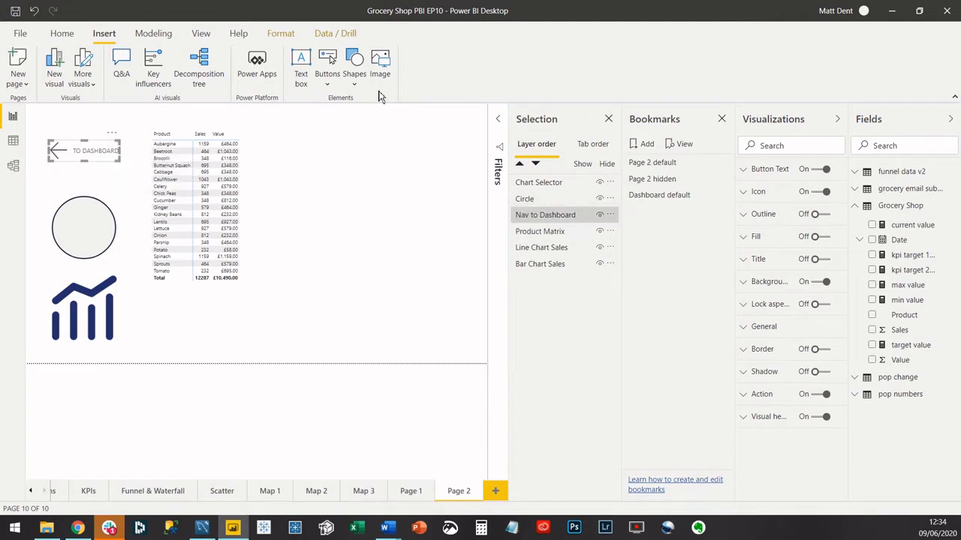
Step: Group the Chart Selector, Circle and Nav to Dashboard layers together
{"action": "left_click", "coordinate": [575, 184]}
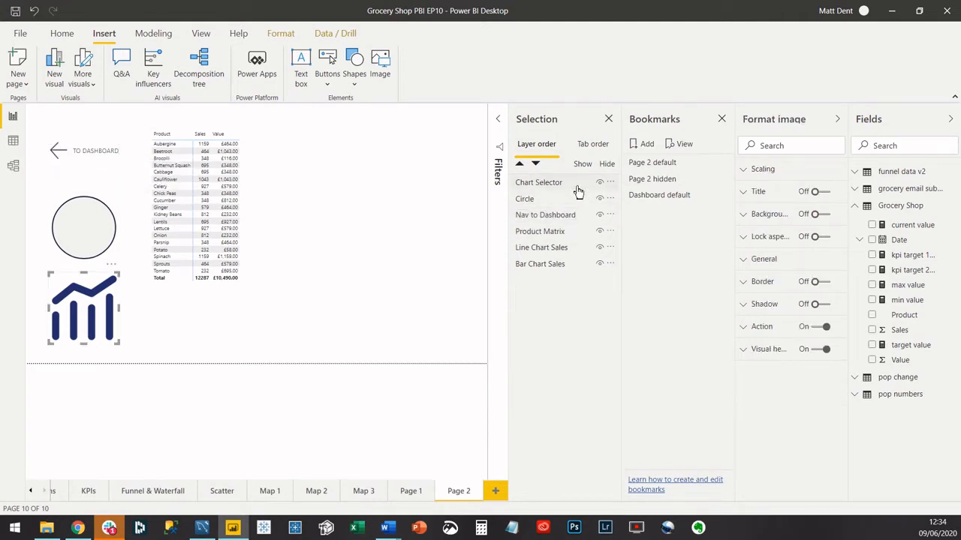
{"action": "left_click", "coordinate": [571, 218], "text": "shift"}
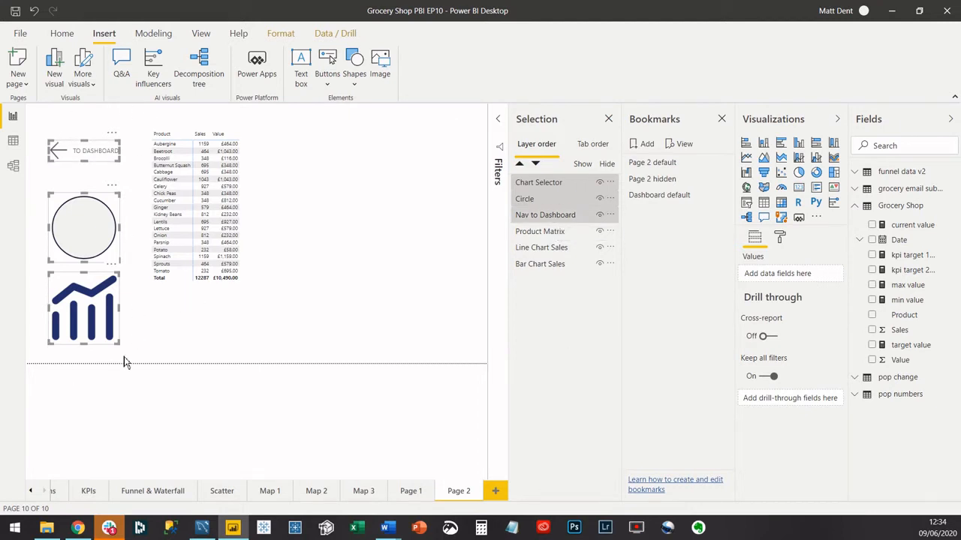
{"action": "right_click", "coordinate": [554, 200]}
{"action": "mouse_move", "coordinate": [579, 204]}
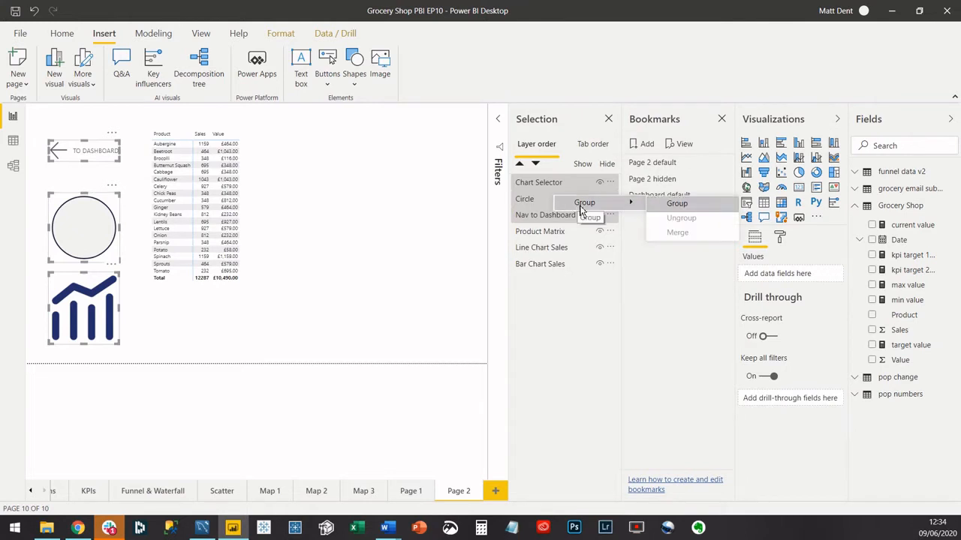
{"action": "left_click", "coordinate": [677, 203]}
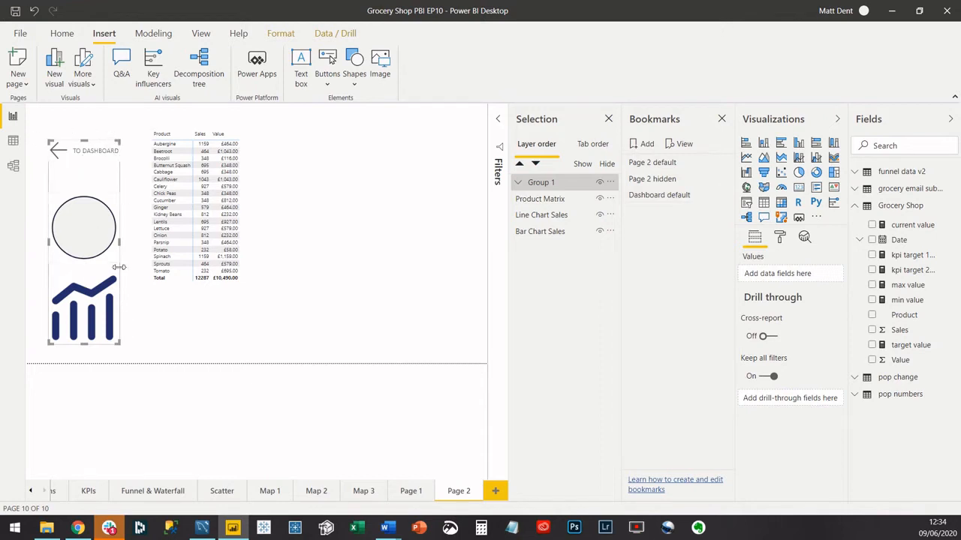
{"action": "left_click", "coordinate": [256, 381]}
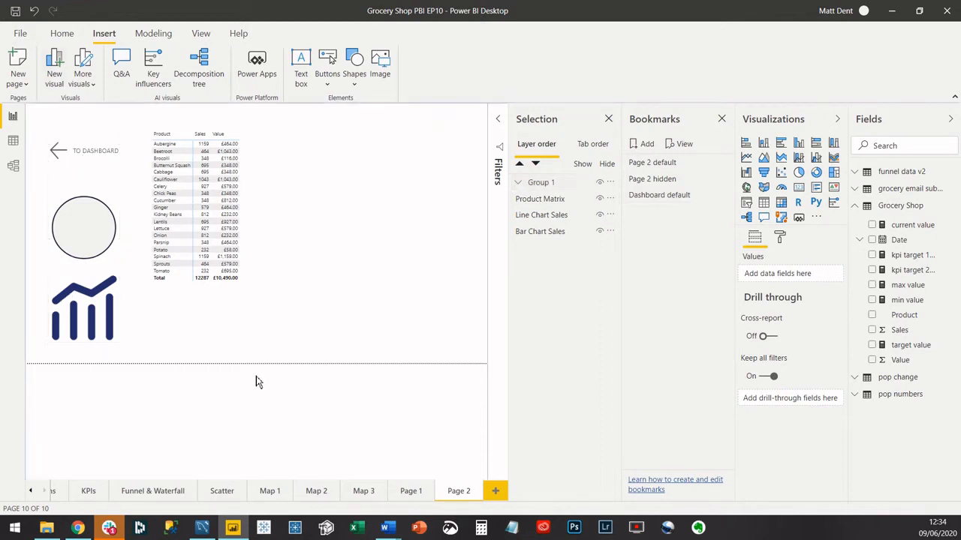
Step: Check the new group's members and rename the group as "Button Group"
{"action": "left_click", "coordinate": [518, 183]}
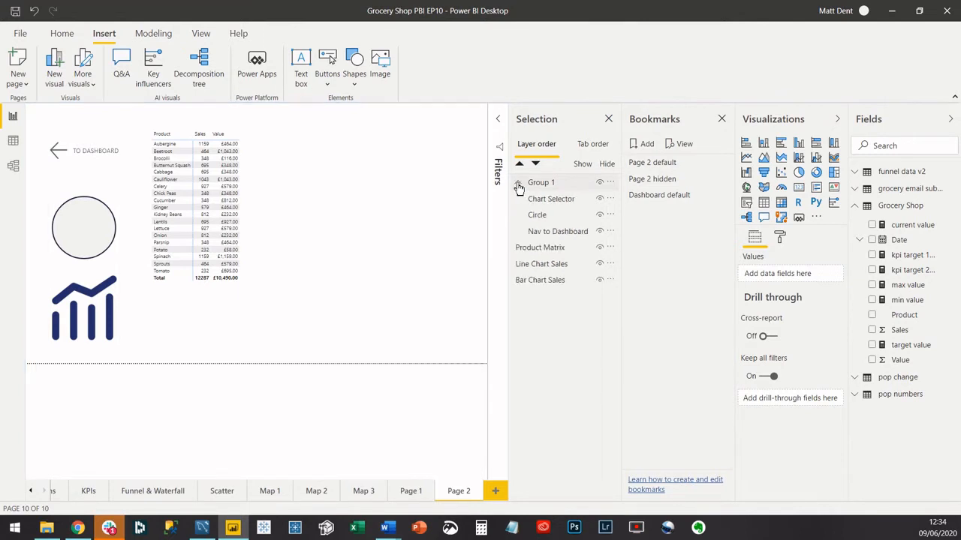
{"action": "left_click", "coordinate": [517, 183]}
{"action": "double_click", "coordinate": [547, 183]}
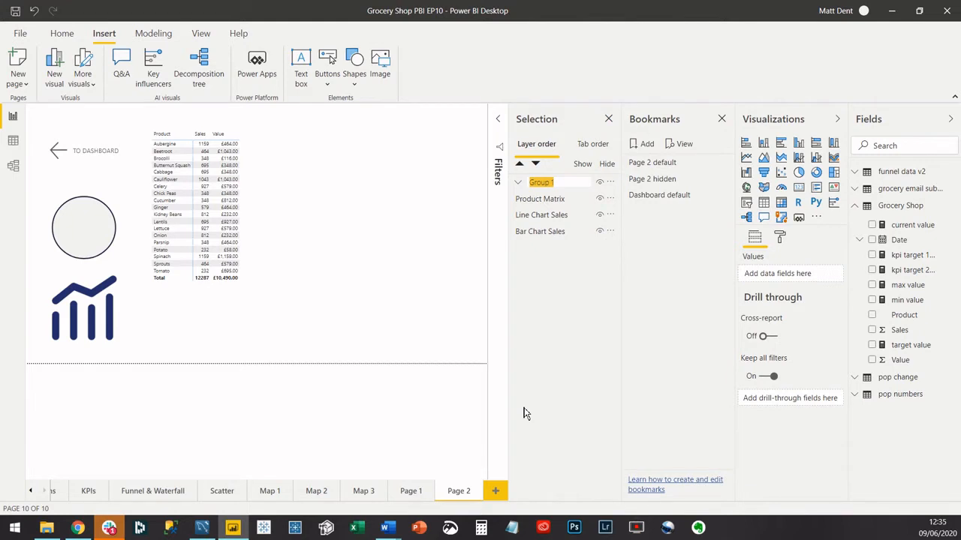
{"action": "type", "text": "Button Group"}
{"action": "key", "text": "Return"}
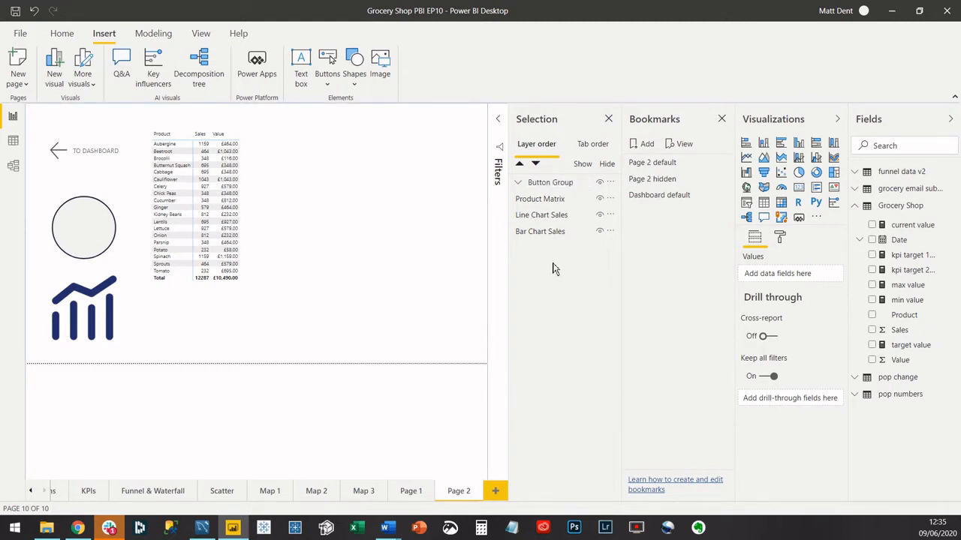
Step: Group the Line Chart Sales and Bar Chart Sales layers together
{"action": "left_click", "coordinate": [556, 216]}
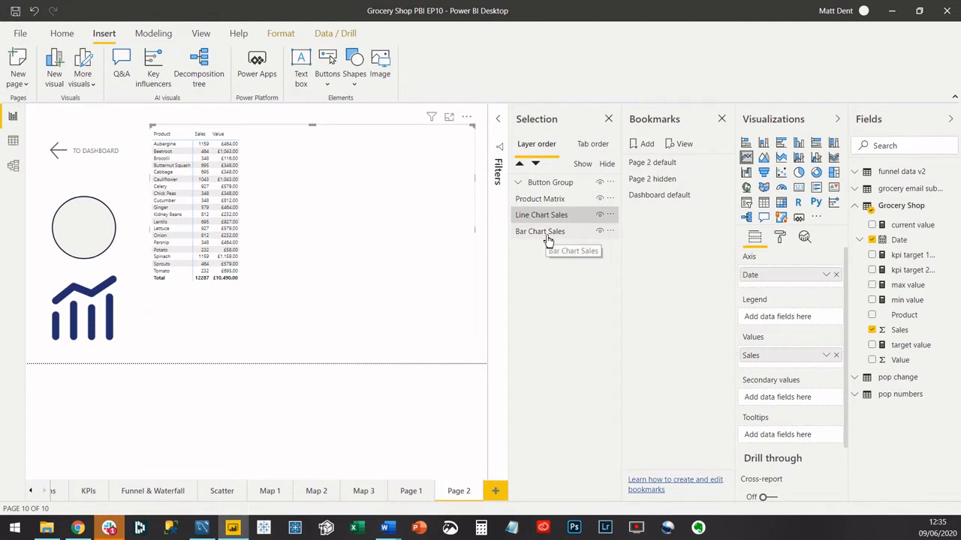
{"action": "left_click", "coordinate": [548, 237], "text": "ctrl"}
{"action": "right_click", "coordinate": [548, 238]}
{"action": "mouse_move", "coordinate": [575, 240]}
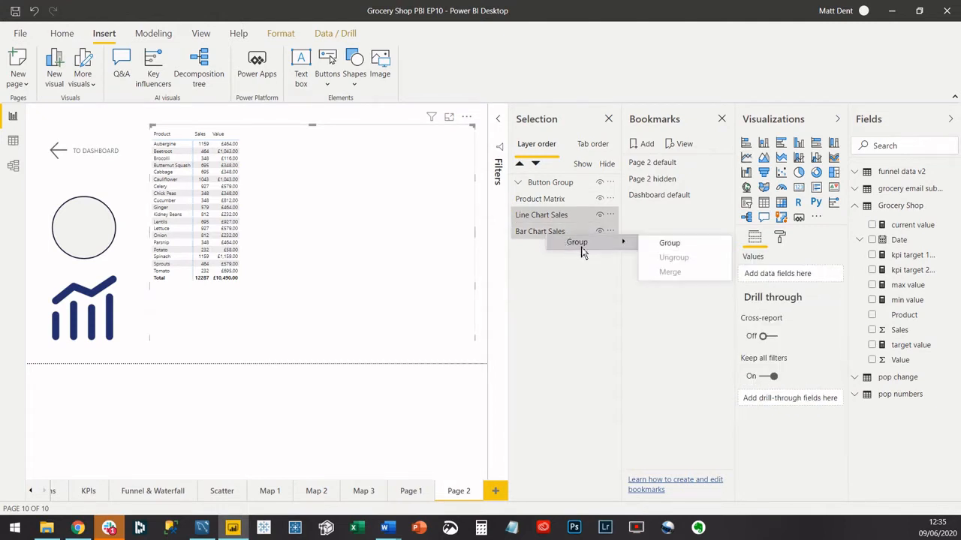
{"action": "left_click", "coordinate": [673, 263]}
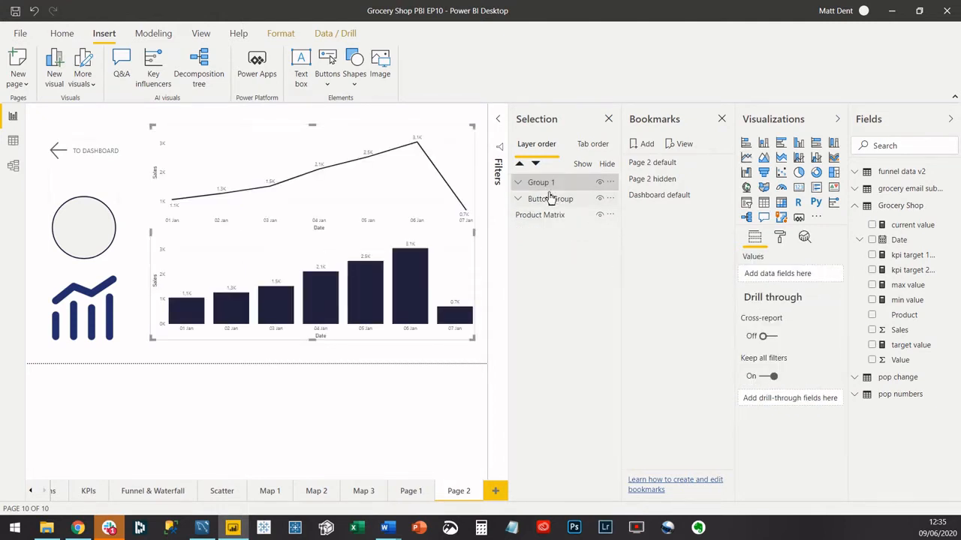
Step: Rename the new group holding the line and bar charts as "Chart Group"
{"action": "left_click", "coordinate": [538, 189]}
{"action": "double_click", "coordinate": [540, 188]}
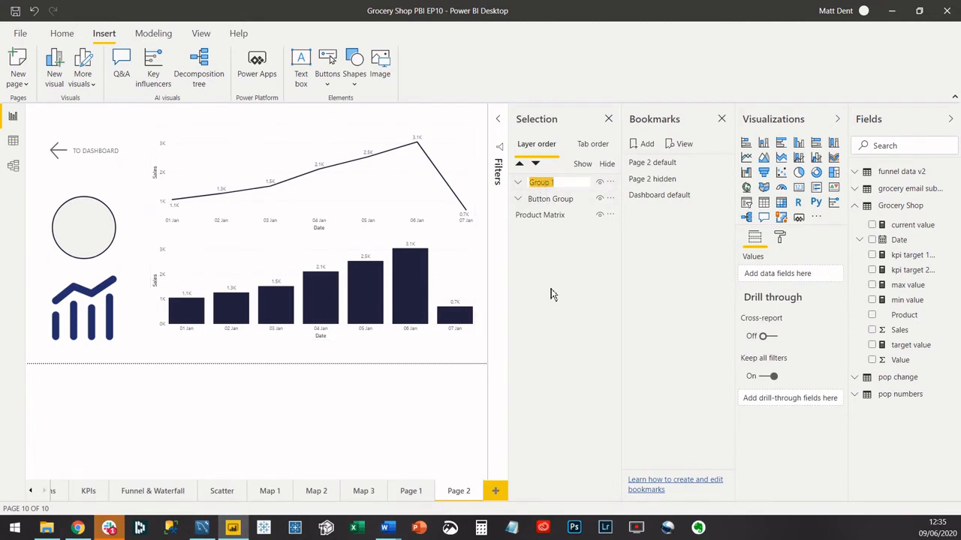
{"action": "type", "text": "Chart Group"}
{"action": "key", "text": "Return"}
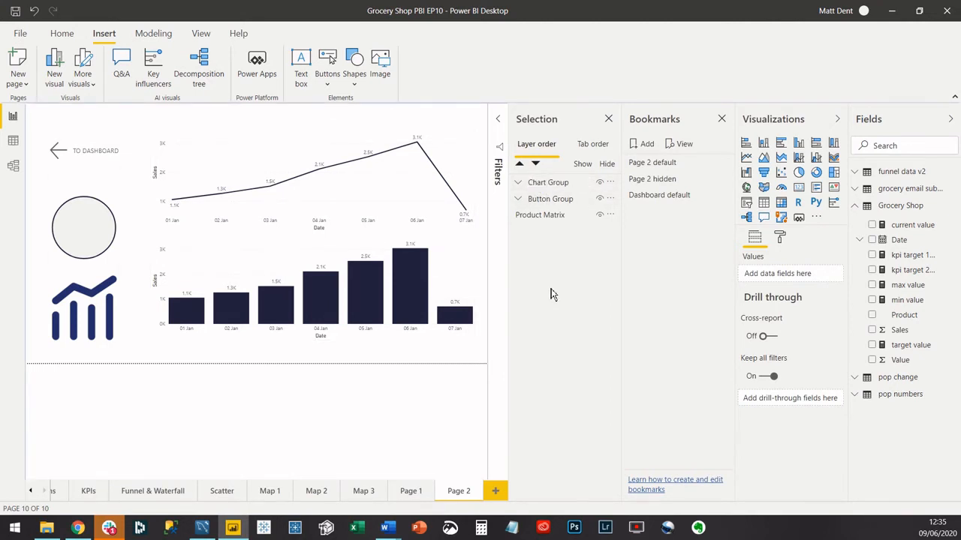
Step: Examine which layers the matrix, circle and chart icon correspond to, and review the members of Chart Group and Button Group
{"action": "left_click", "coordinate": [568, 218]}
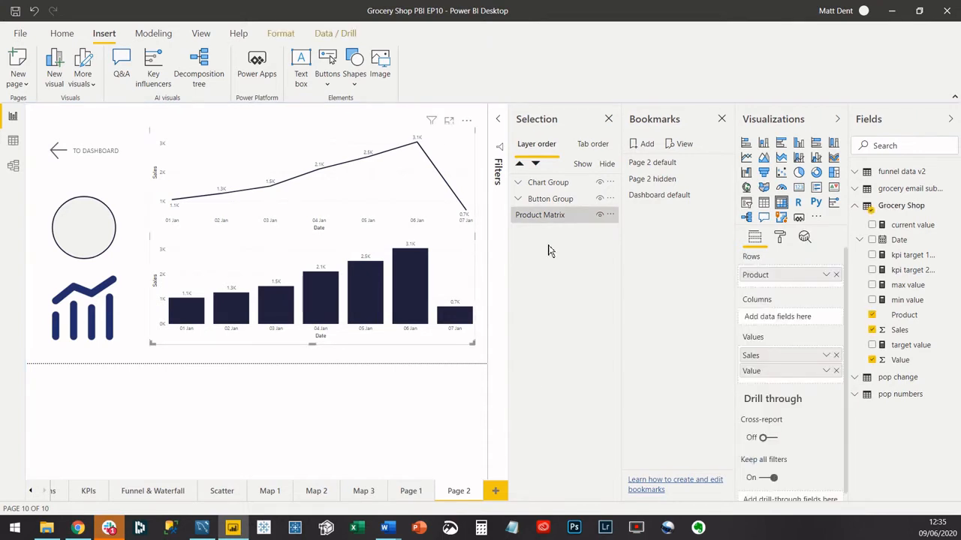
{"action": "left_click", "coordinate": [439, 453]}
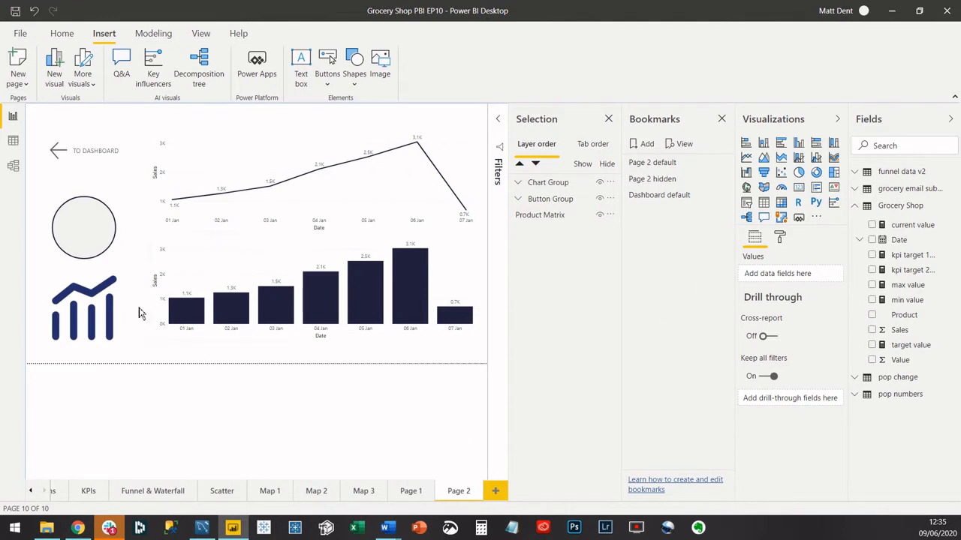
{"action": "left_click", "coordinate": [85, 224]}
{"action": "left_click", "coordinate": [85, 304]}
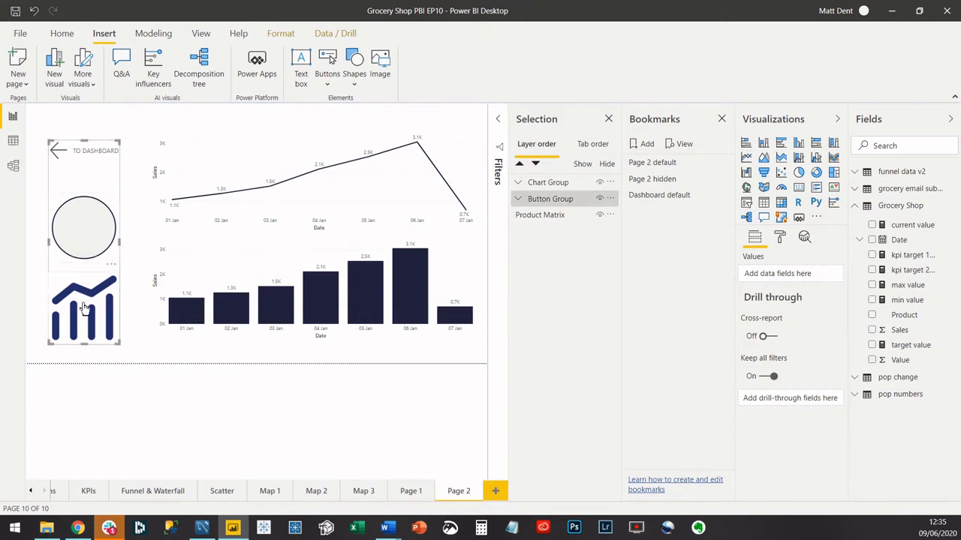
{"action": "left_click", "coordinate": [88, 254]}
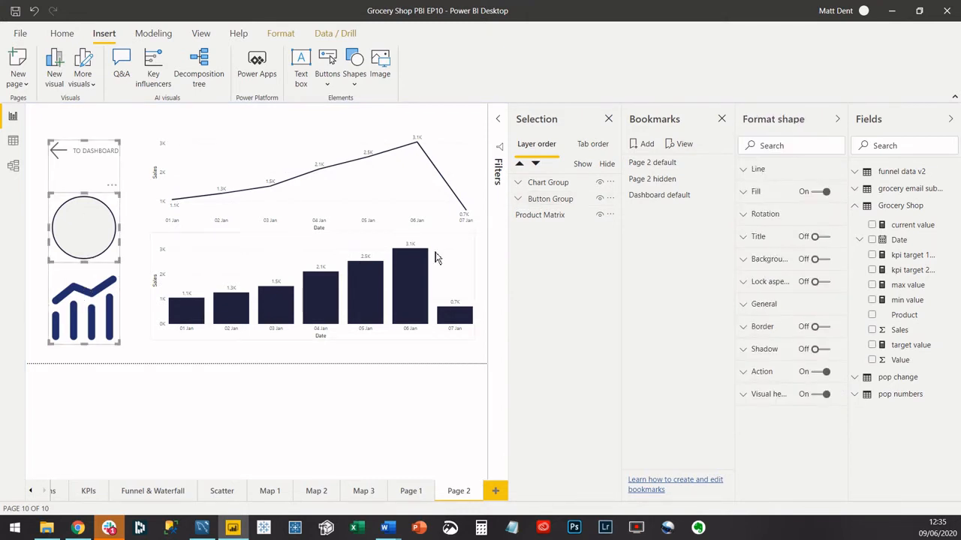
{"action": "left_click", "coordinate": [517, 182]}
{"action": "left_click", "coordinate": [518, 232]}
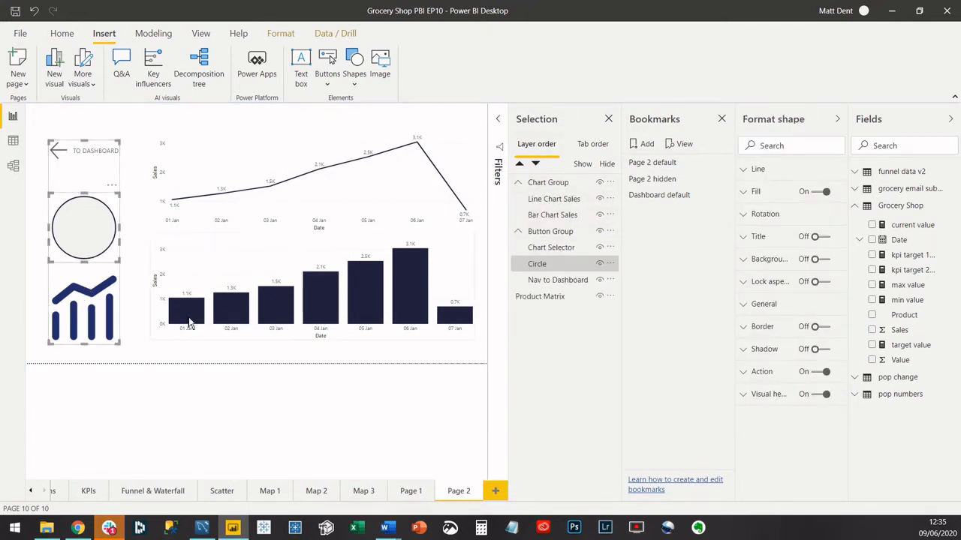
{"action": "left_click", "coordinate": [86, 217]}
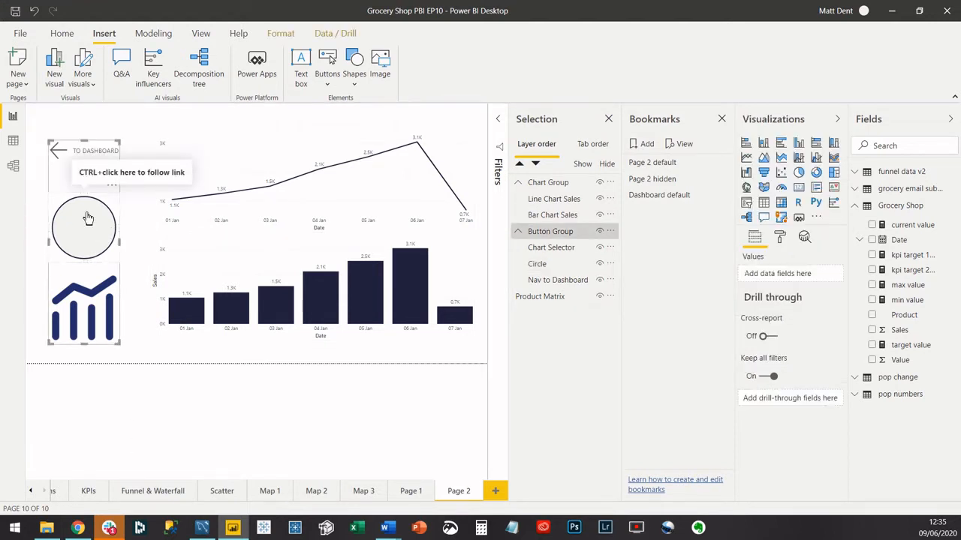
{"action": "left_click", "coordinate": [108, 311]}
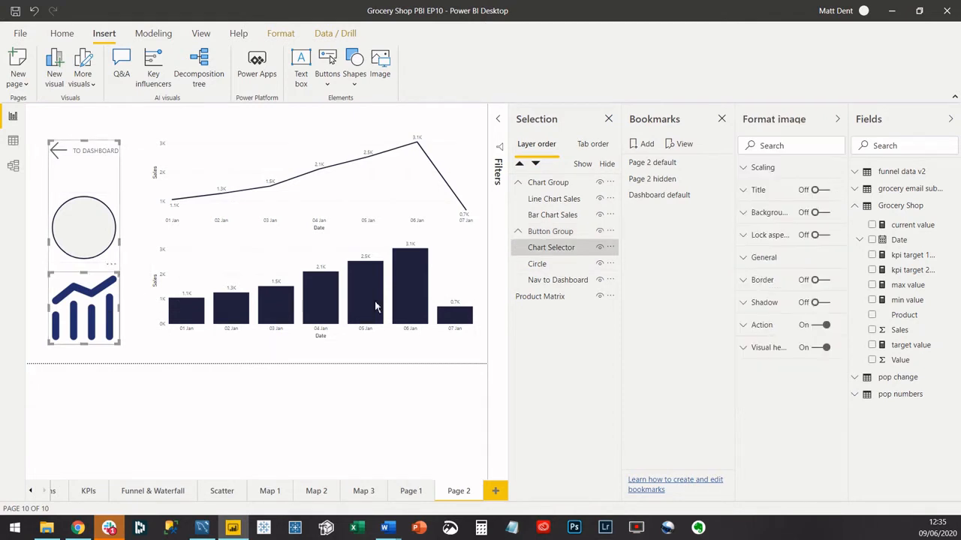
Step: Rename the Circle layer in Button Group as "Matrix Selector"
{"action": "left_click", "coordinate": [545, 269]}
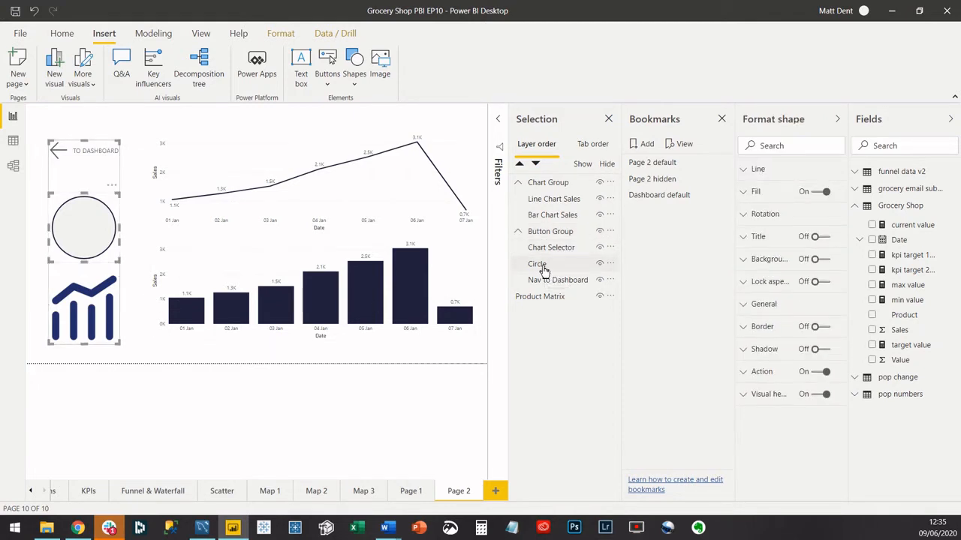
{"action": "double_click", "coordinate": [543, 267]}
{"action": "left_click", "coordinate": [542, 265]}
{"action": "double_click", "coordinate": [542, 264]}
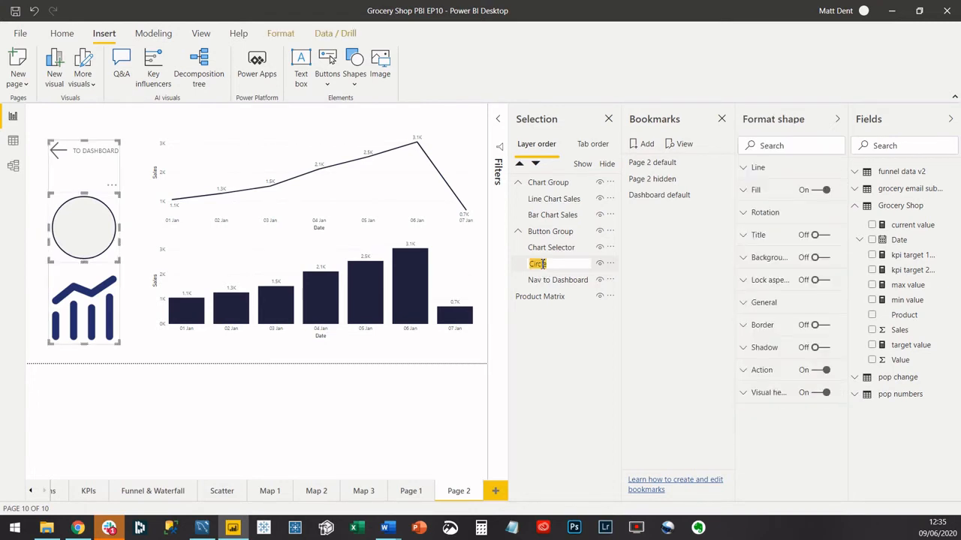
{"action": "double_click", "coordinate": [541, 264]}
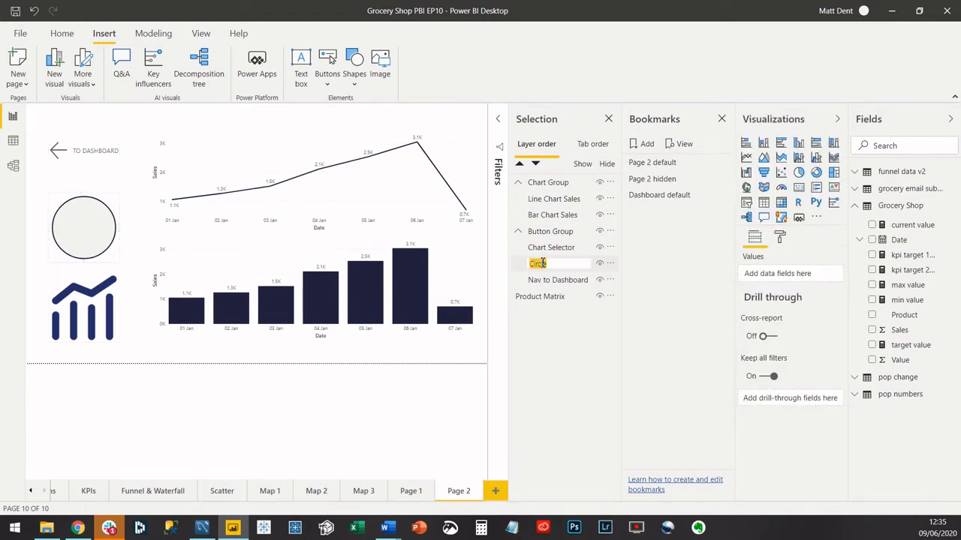
{"action": "type", "text": "Matrix Selector"}
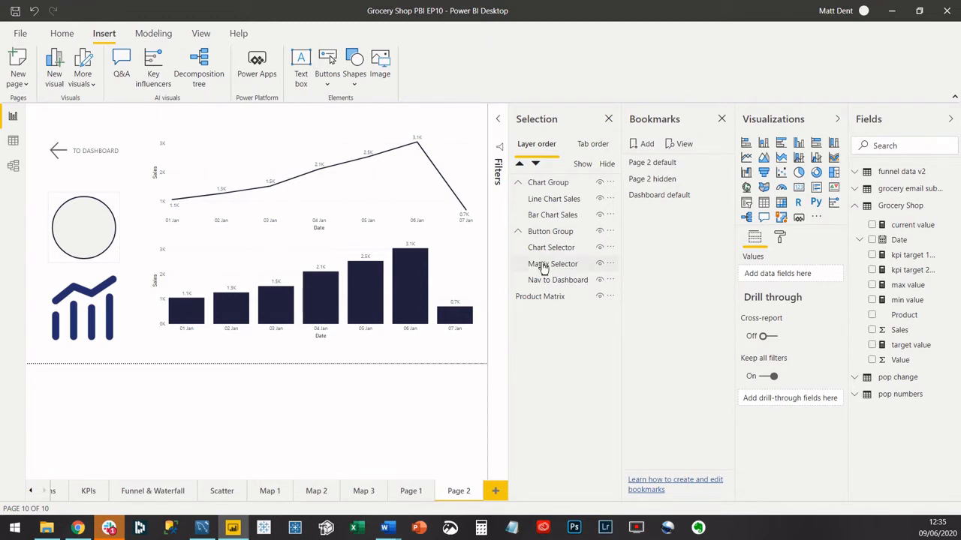
{"action": "left_click", "coordinate": [355, 415]}
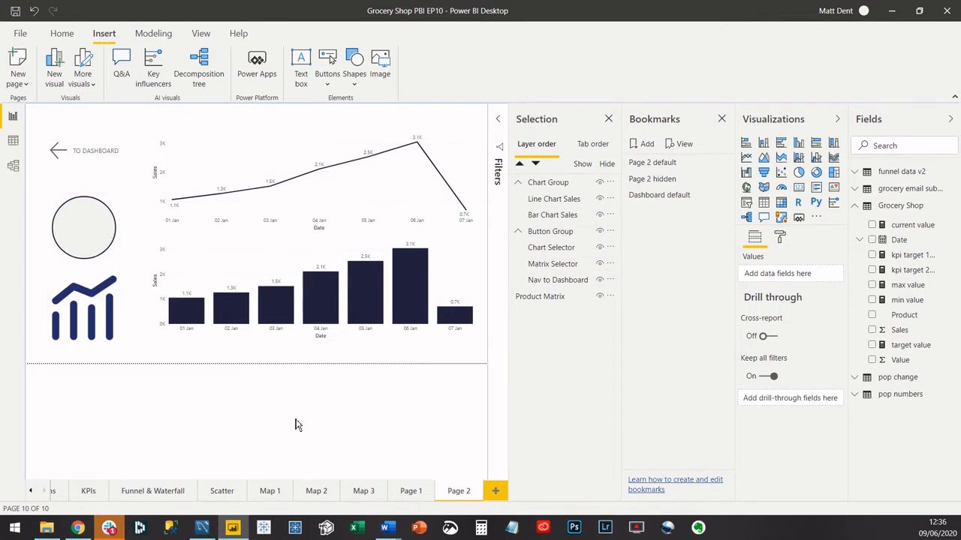
Step: Add a bookmark for the current page view and name it "Page 2 Charts"
{"action": "left_click", "coordinate": [648, 146]}
{"action": "left_click", "coordinate": [722, 212]}
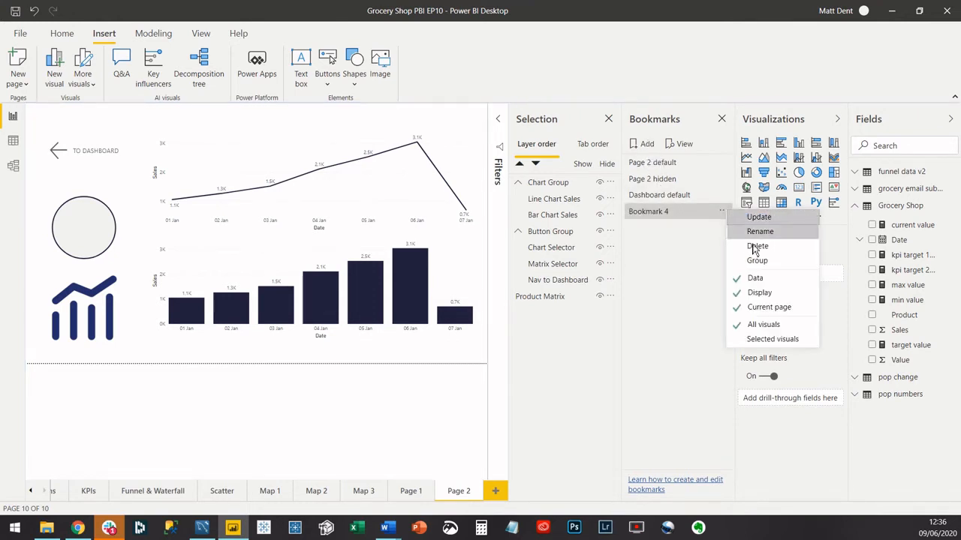
{"action": "left_click", "coordinate": [758, 231]}
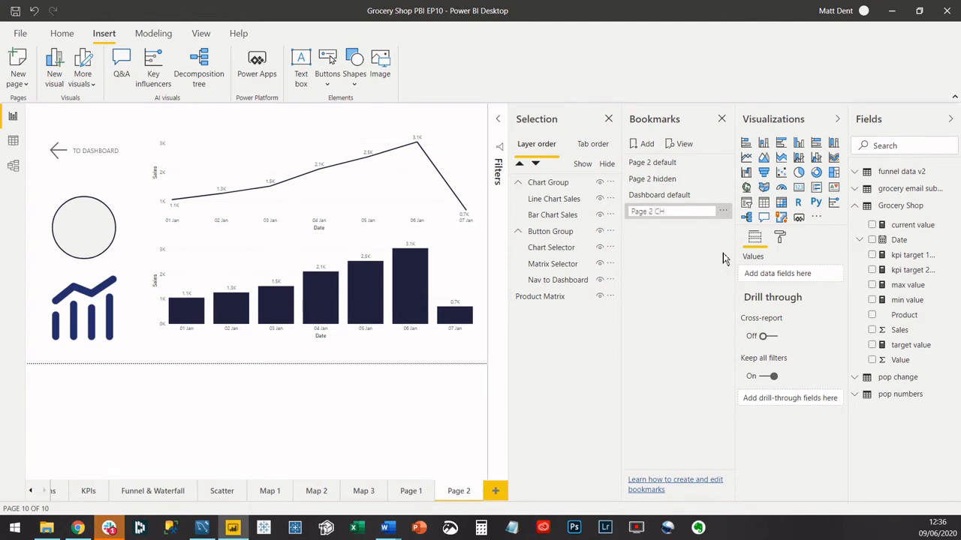
{"action": "type", "text": "Page 2 Charts"}
{"action": "key", "text": "Return"}
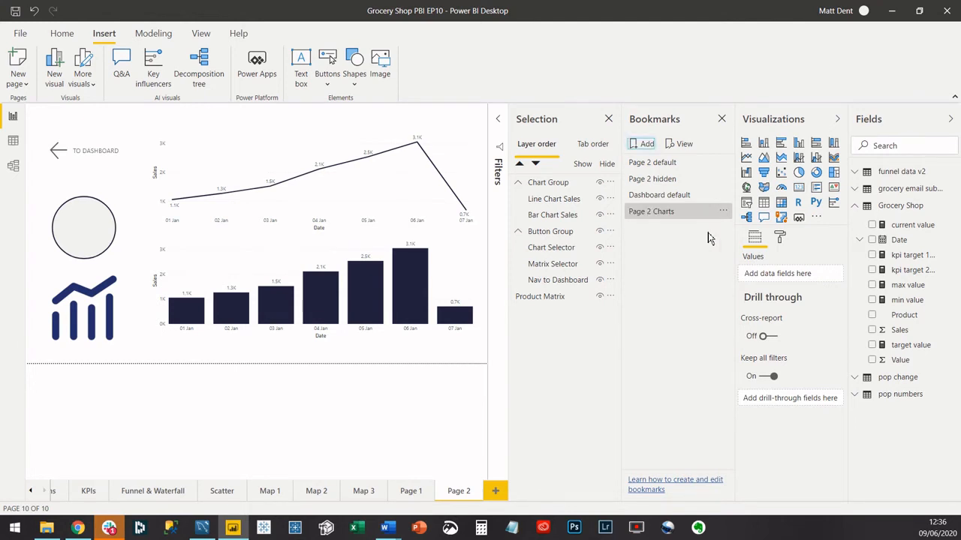
Step: Add another bookmark and name it "Page 2 Matrix"
{"action": "left_click", "coordinate": [644, 144]}
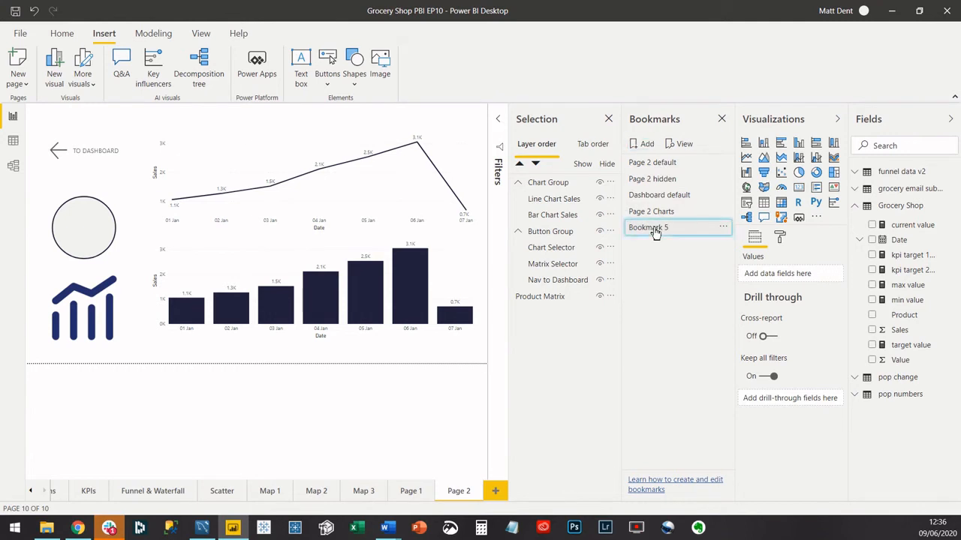
{"action": "double_click", "coordinate": [650, 228]}
{"action": "type", "text": "Pag"}
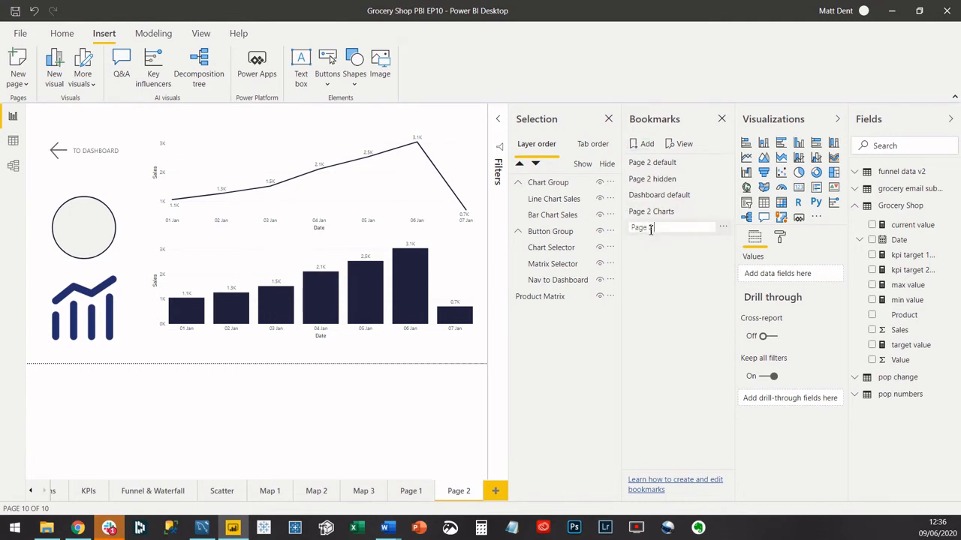
{"action": "type", "text": "e 2 Matrix"}
{"action": "key", "text": "Return"}
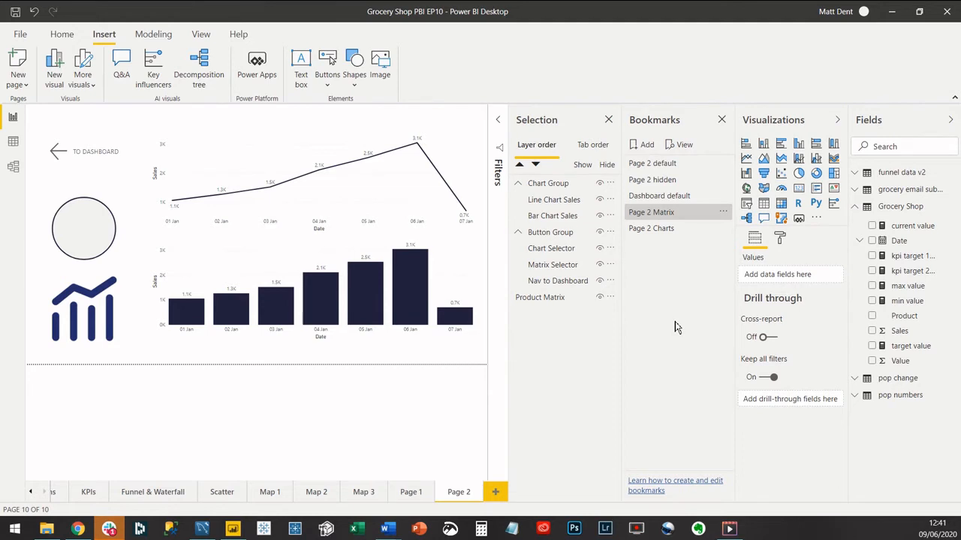
Step: Hide Chart Group and update the Page 2 Matrix bookmark with that view
{"action": "left_click", "coordinate": [673, 216]}
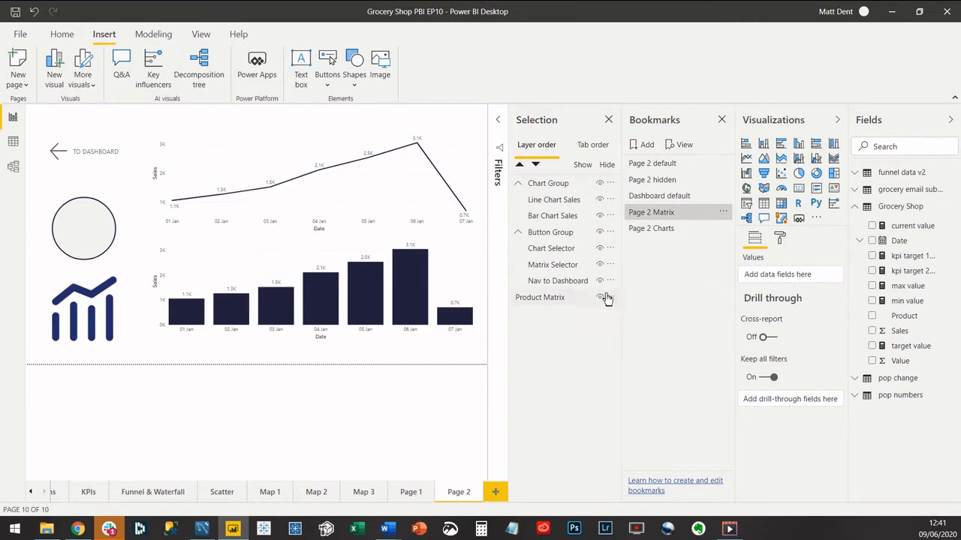
{"action": "left_click", "coordinate": [601, 186]}
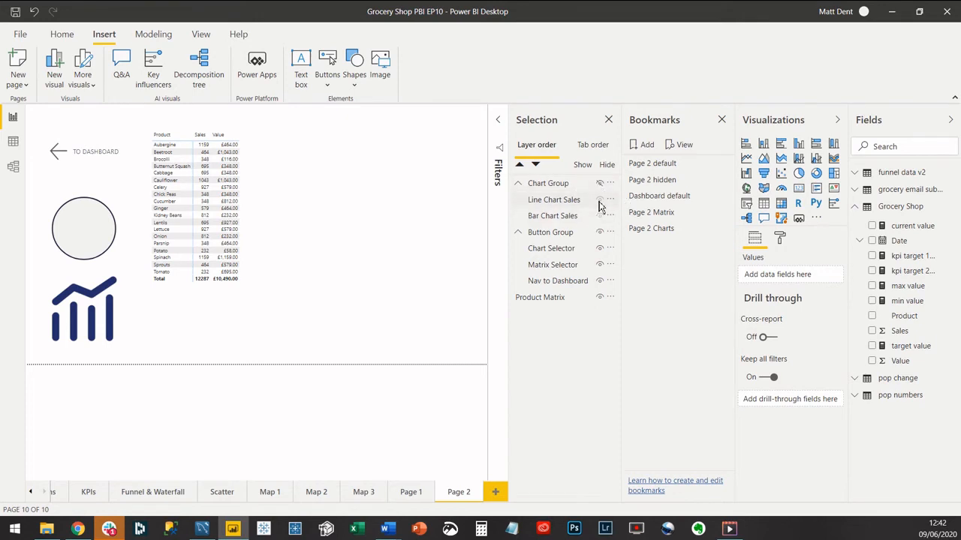
{"action": "left_click", "coordinate": [726, 214]}
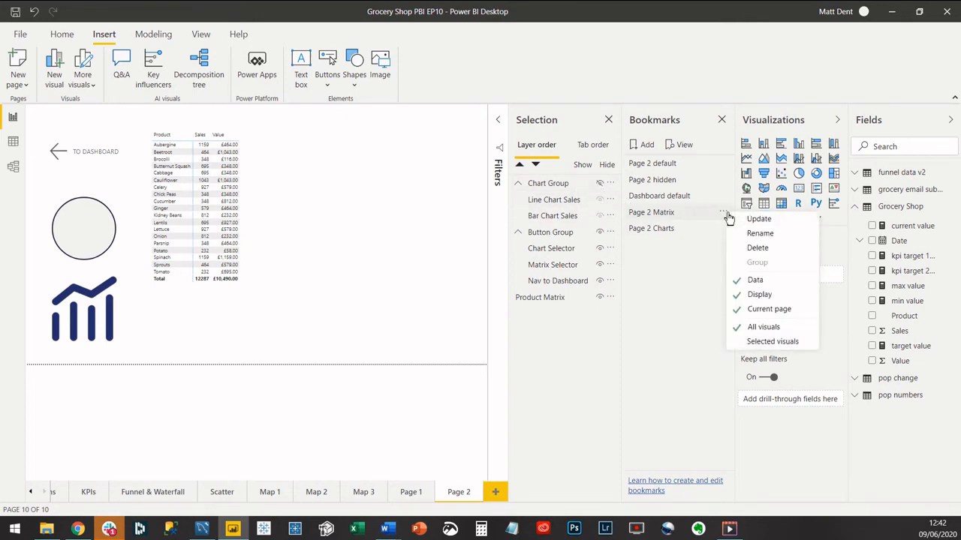
{"action": "left_click", "coordinate": [758, 219]}
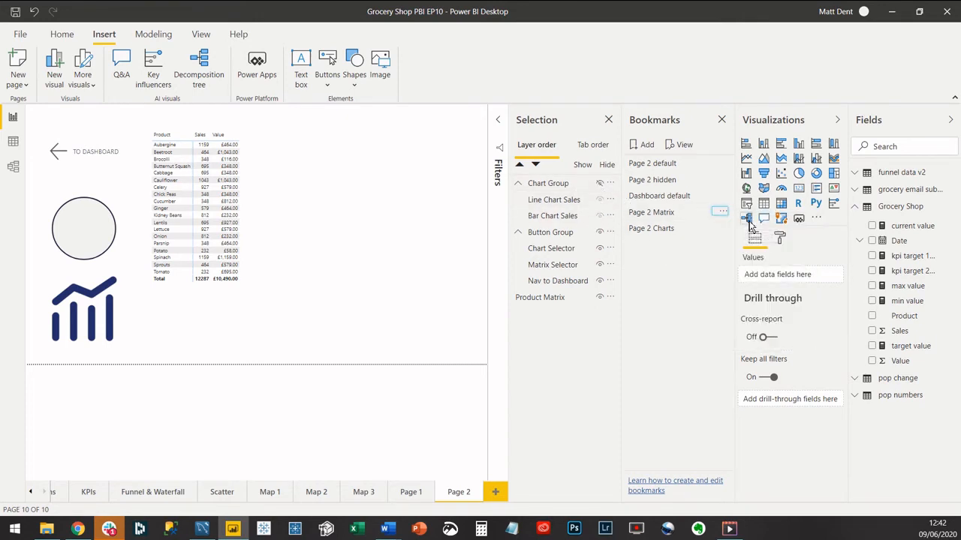
Step: Update the Page 2 Charts bookmark with Product Matrix hidden, and test switching between the Page 2 Matrix and Page 2 Charts bookmarks
{"action": "left_click", "coordinate": [658, 231]}
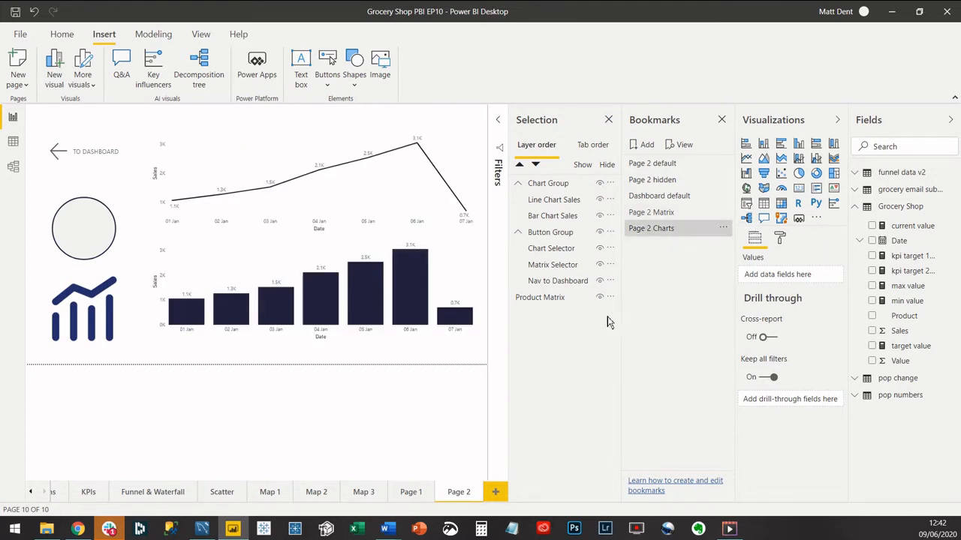
{"action": "left_click", "coordinate": [600, 298]}
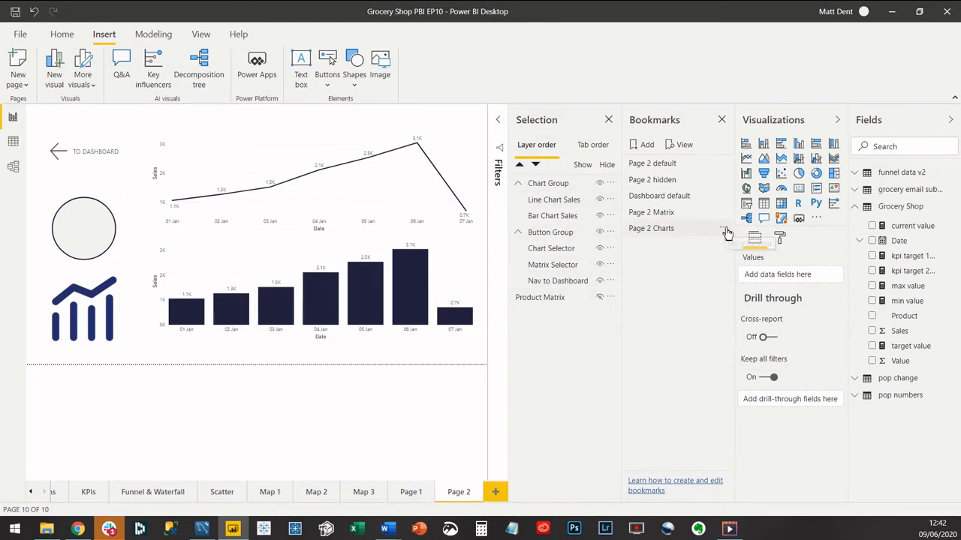
{"action": "left_click", "coordinate": [722, 228]}
{"action": "left_click", "coordinate": [754, 235]}
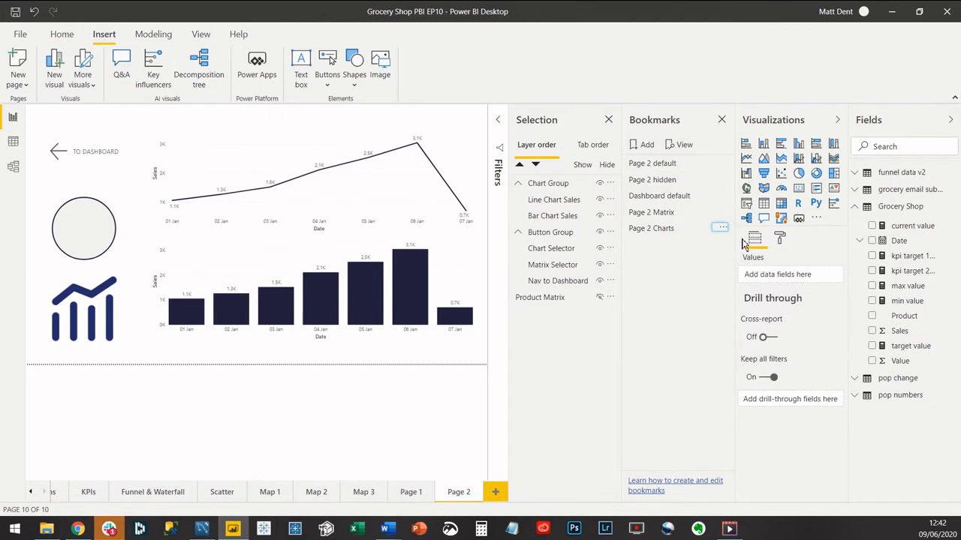
{"action": "left_click", "coordinate": [670, 211]}
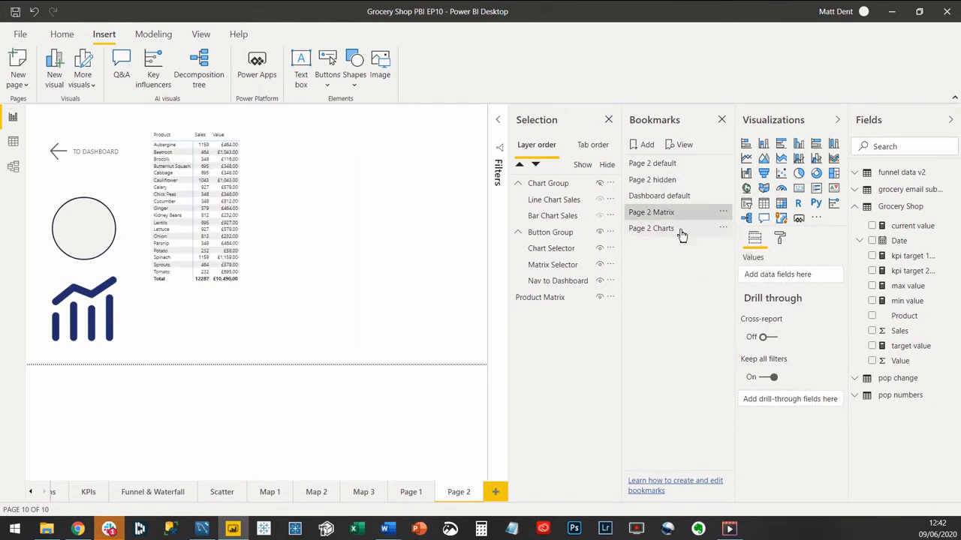
{"action": "left_click", "coordinate": [679, 231]}
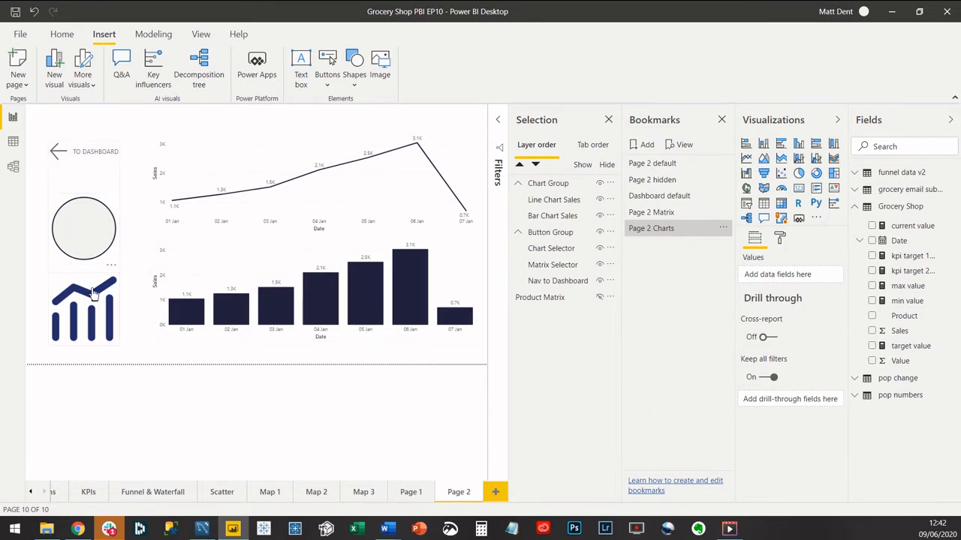
Step: Set the Matrix Selector circle's action to open the Page 2 Matrix bookmark
{"action": "left_click", "coordinate": [105, 240]}
{"action": "left_click", "coordinate": [105, 239]}
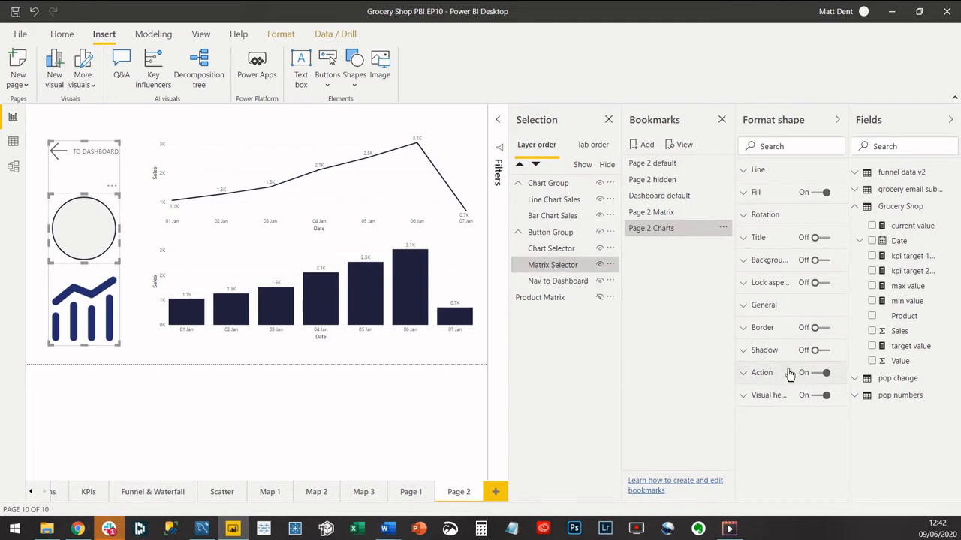
{"action": "left_click", "coordinate": [762, 375]}
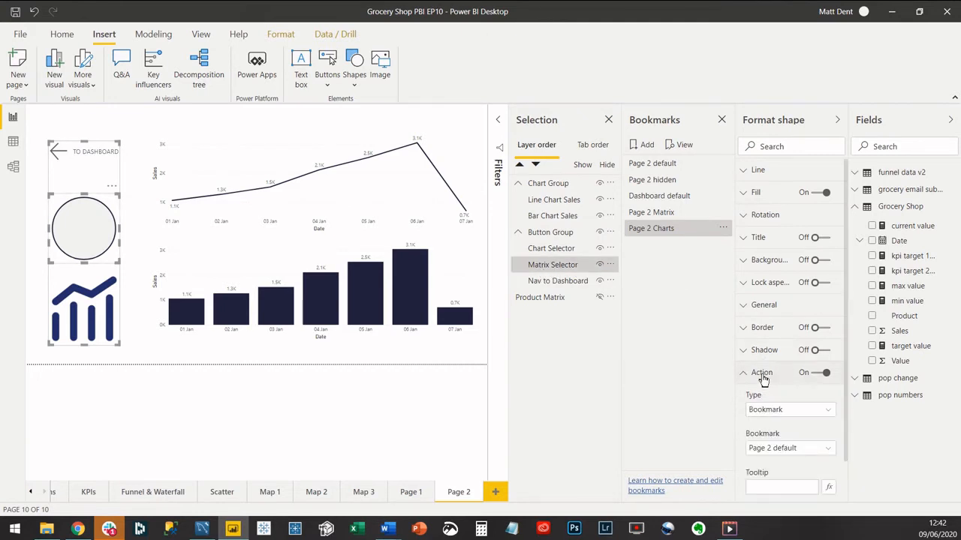
{"action": "left_click", "coordinate": [786, 456]}
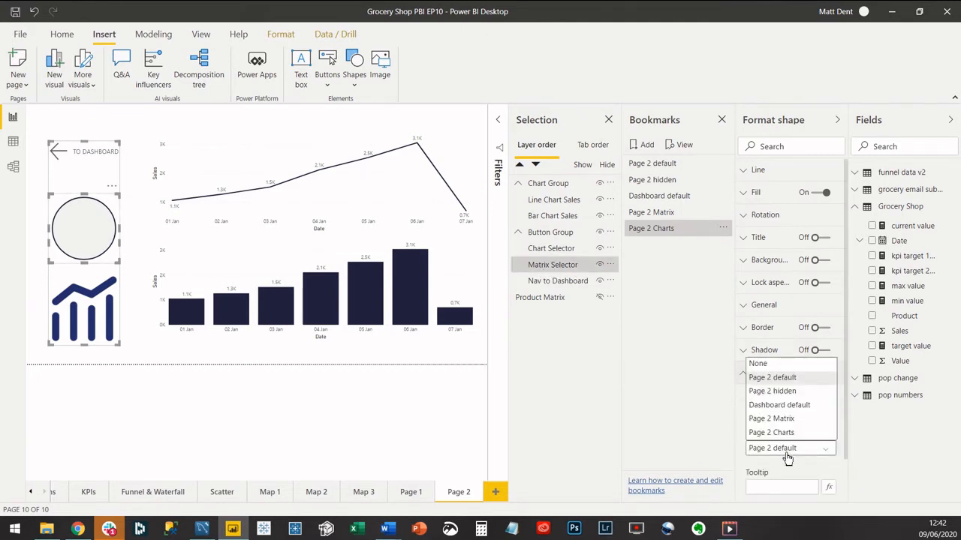
{"action": "left_click", "coordinate": [793, 419]}
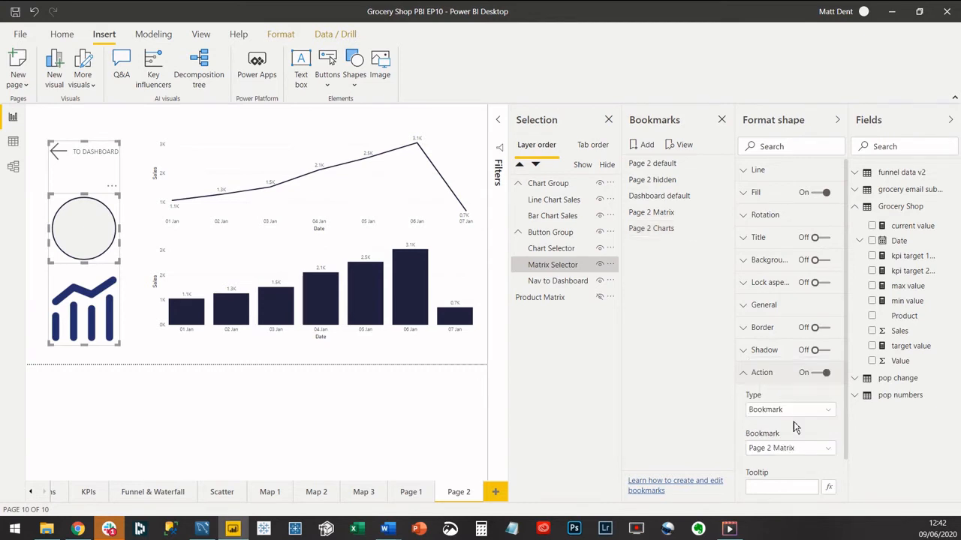
Step: Set the Chart Selector image's action to open the Page 2 Charts bookmark
{"action": "left_click", "coordinate": [105, 313]}
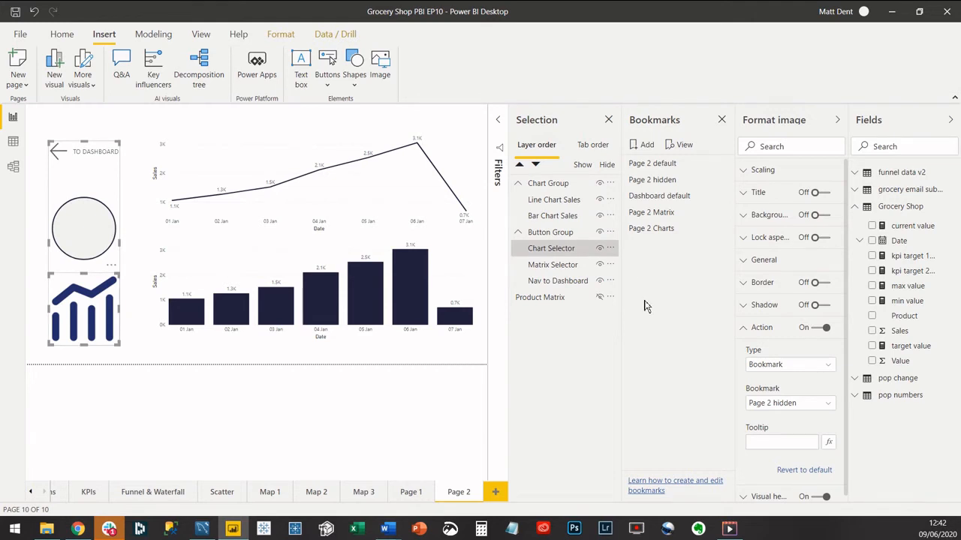
{"action": "left_click", "coordinate": [788, 406]}
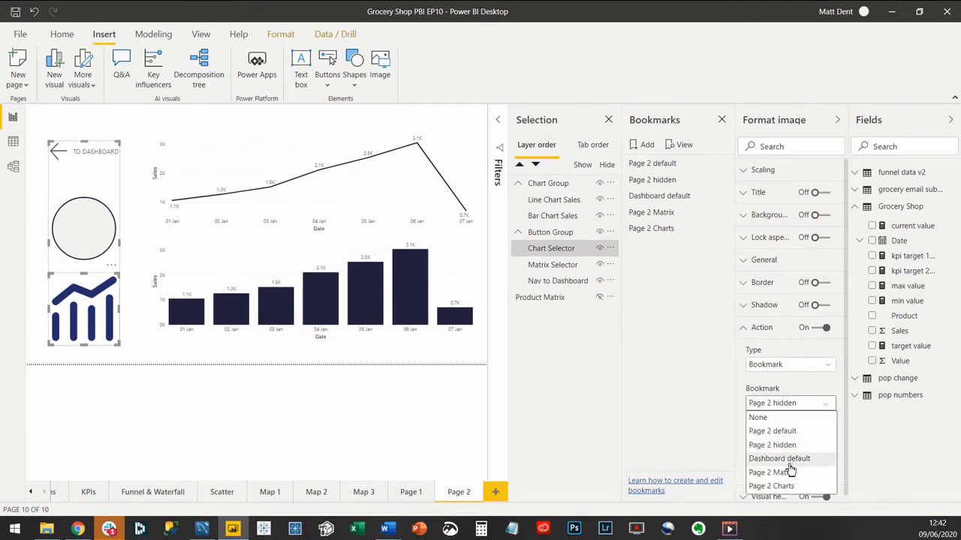
{"action": "left_click", "coordinate": [790, 486]}
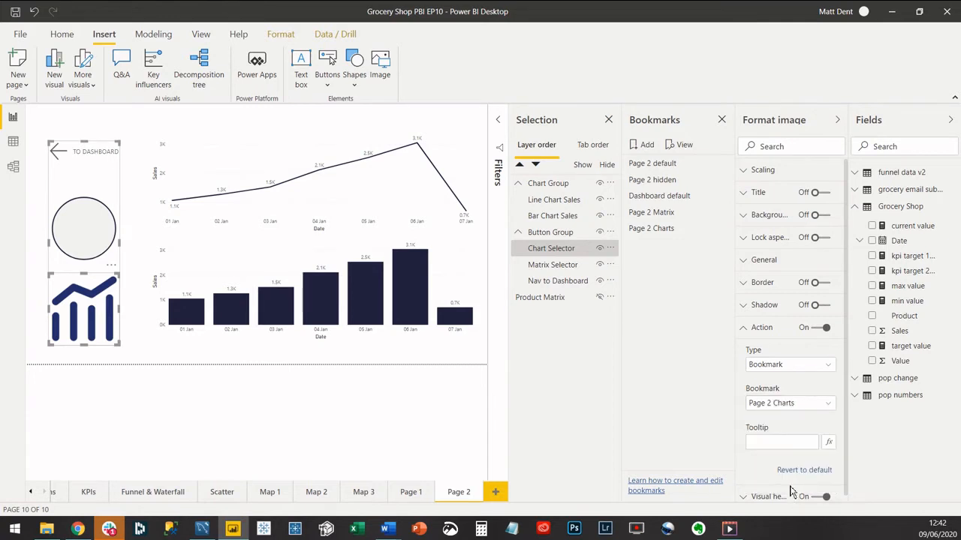
{"action": "left_click", "coordinate": [316, 422]}
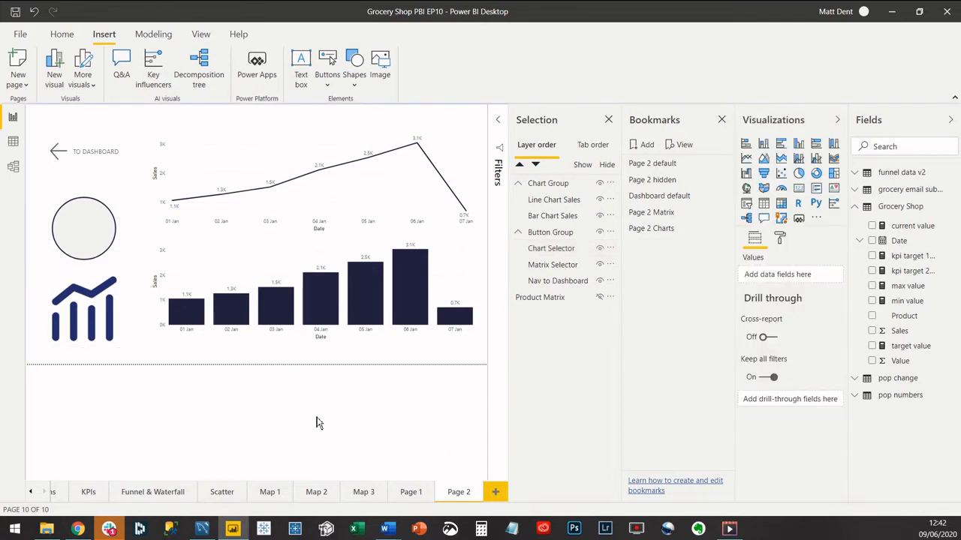
Step: Test switching between matrix and charts with the two selectors, and view the options of the Page 2 Charts bookmark
{"action": "left_click", "coordinate": [95, 215], "text": "ctrl"}
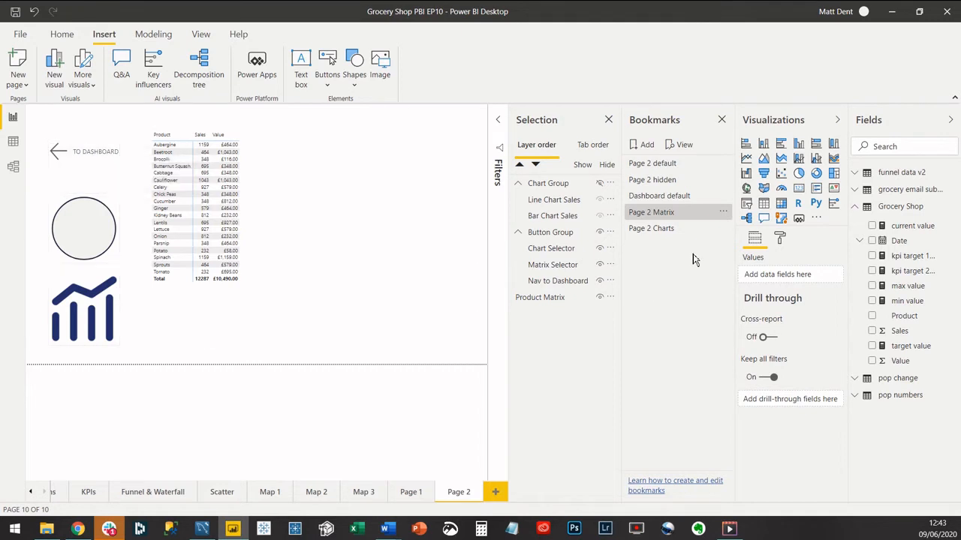
{"action": "left_click", "coordinate": [103, 323], "text": "ctrl"}
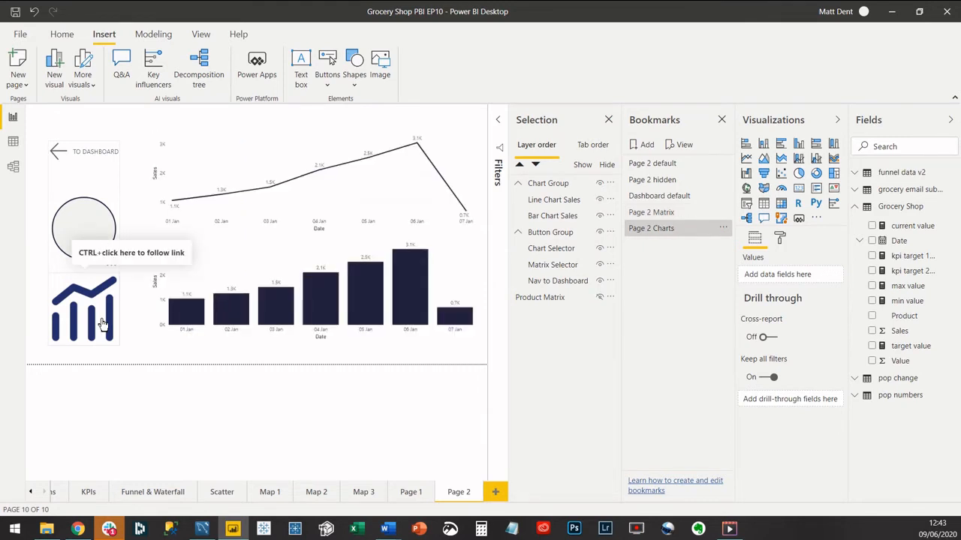
{"action": "left_click", "coordinate": [98, 240], "text": "ctrl"}
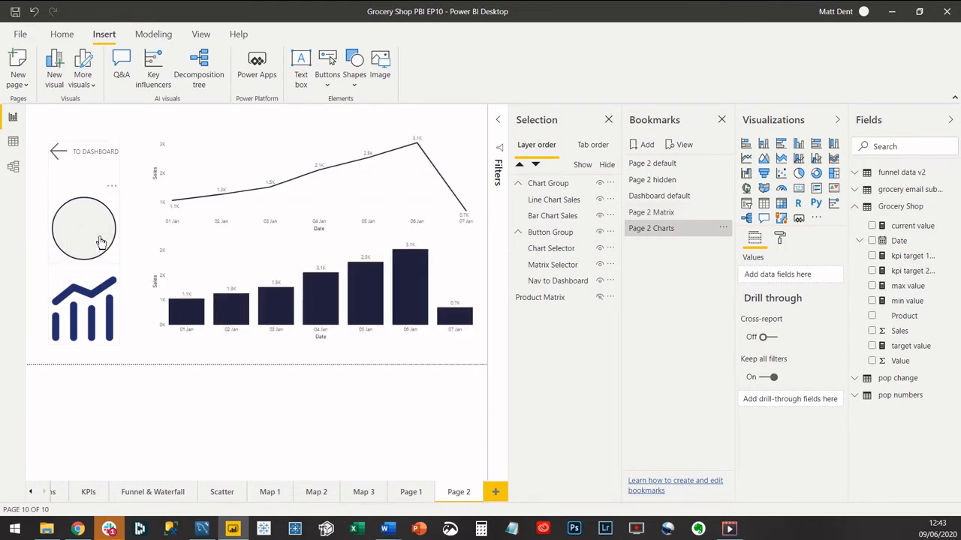
{"action": "left_click", "coordinate": [96, 320], "text": "ctrl"}
{"action": "left_click", "coordinate": [98, 238], "text": "ctrl"}
{"action": "left_click", "coordinate": [103, 323], "text": "ctrl"}
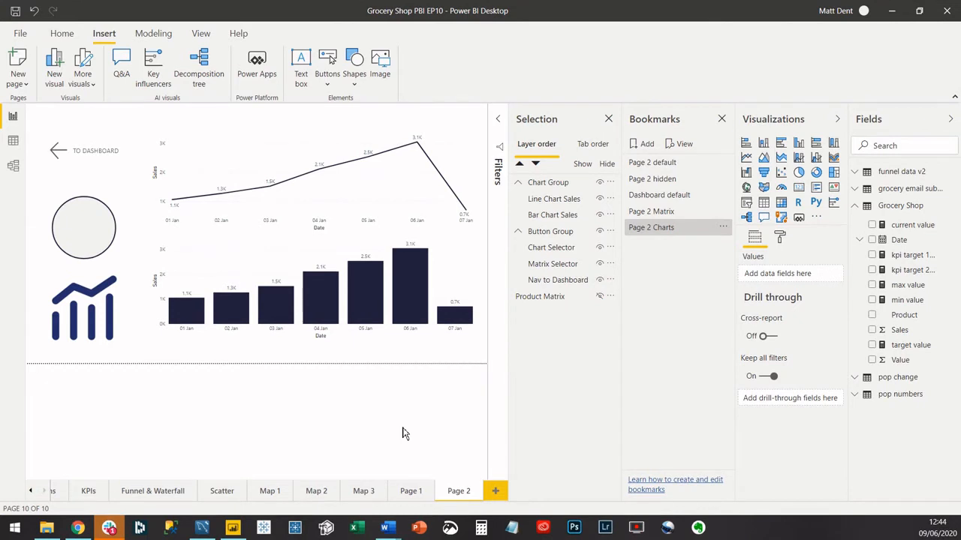
{"action": "left_click", "coordinate": [725, 228]}
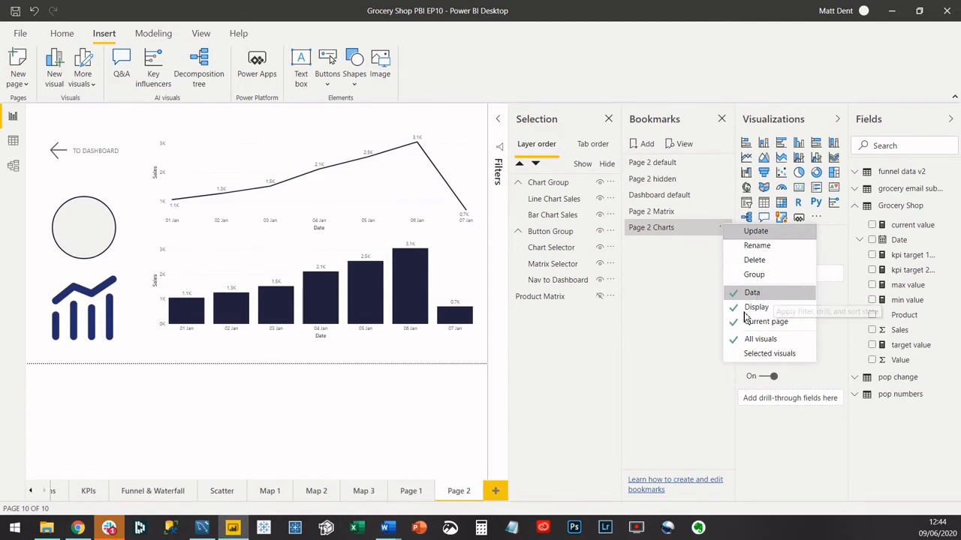
{"action": "left_click", "coordinate": [377, 418]}
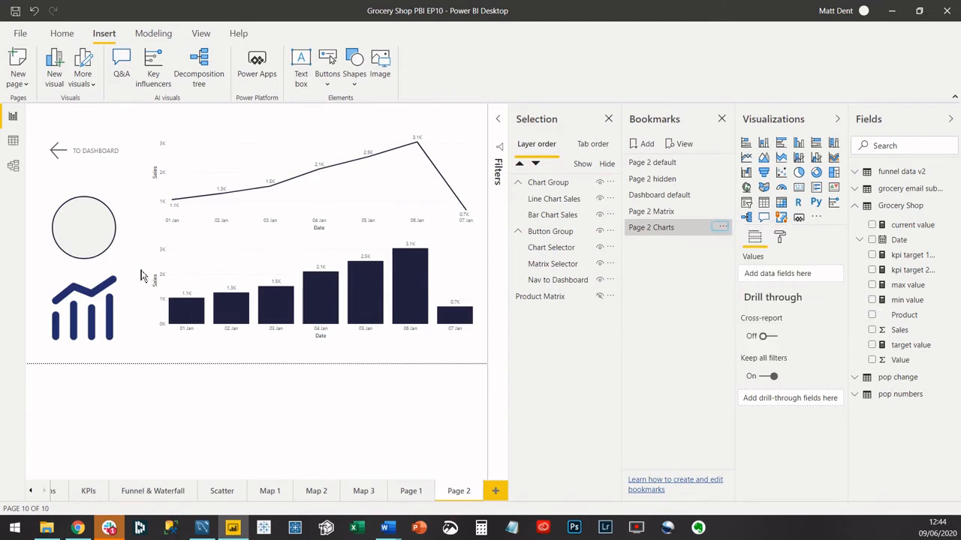
Step: Move the whole Button Group slightly up the page
{"action": "left_click", "coordinate": [102, 232]}
{"action": "left_click_drag", "start_coordinate": [120, 261], "coordinate": [120, 245]}
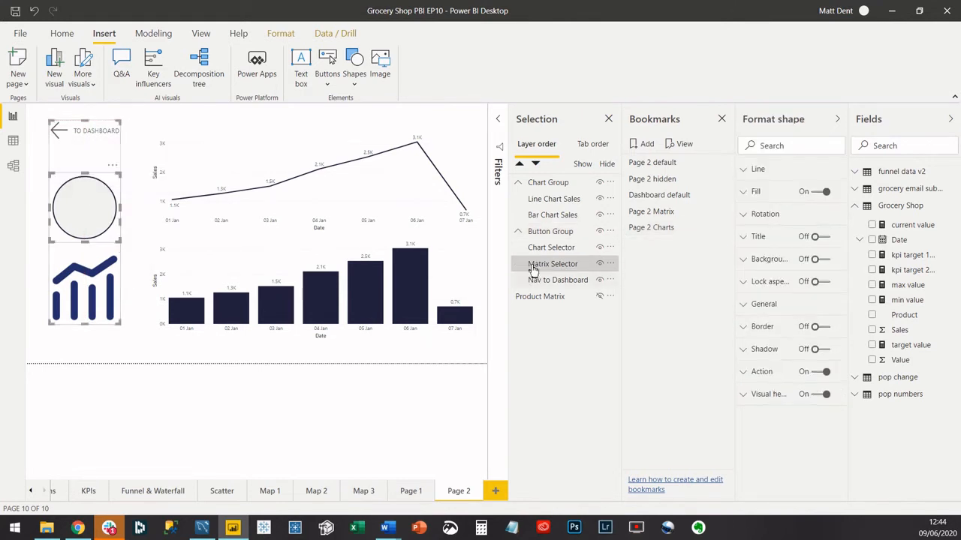
{"action": "left_click", "coordinate": [108, 234]}
{"action": "left_click", "coordinate": [106, 234]}
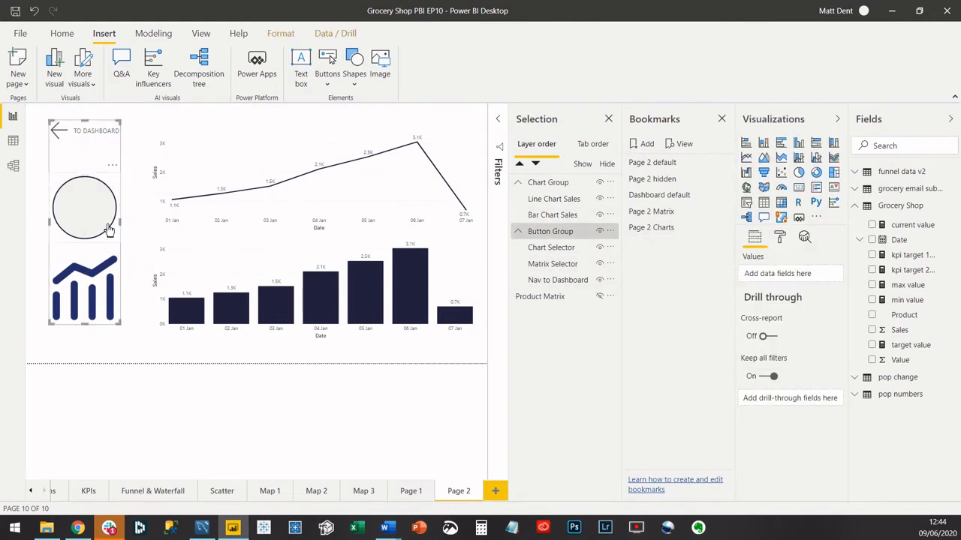
{"action": "left_click", "coordinate": [105, 234]}
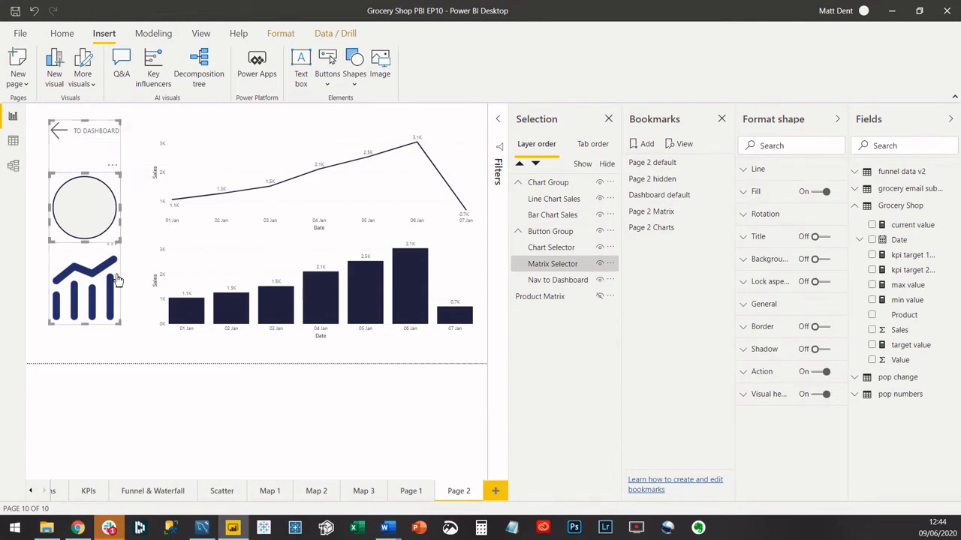
Step: Move Chart Selector and Matrix Selector down within Button Group, leaving a gap below the To Dashboard button
{"action": "left_click", "coordinate": [95, 286]}
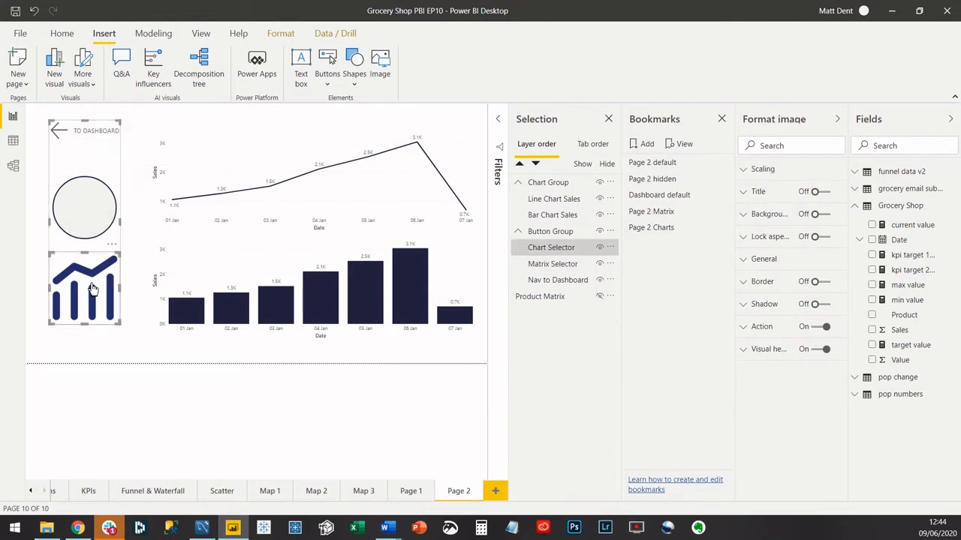
{"action": "left_click_drag", "start_coordinate": [121, 277], "coordinate": [124, 309]}
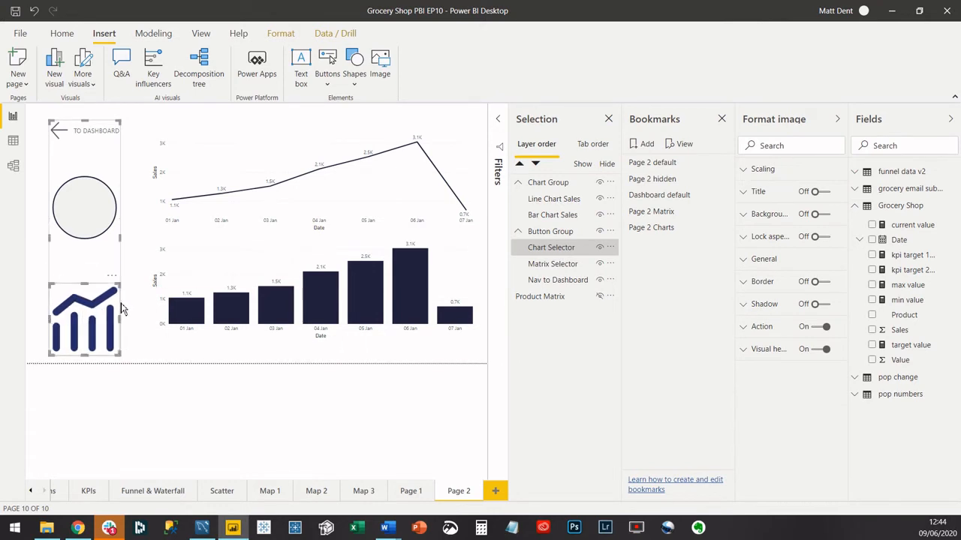
{"action": "left_click", "coordinate": [96, 203]}
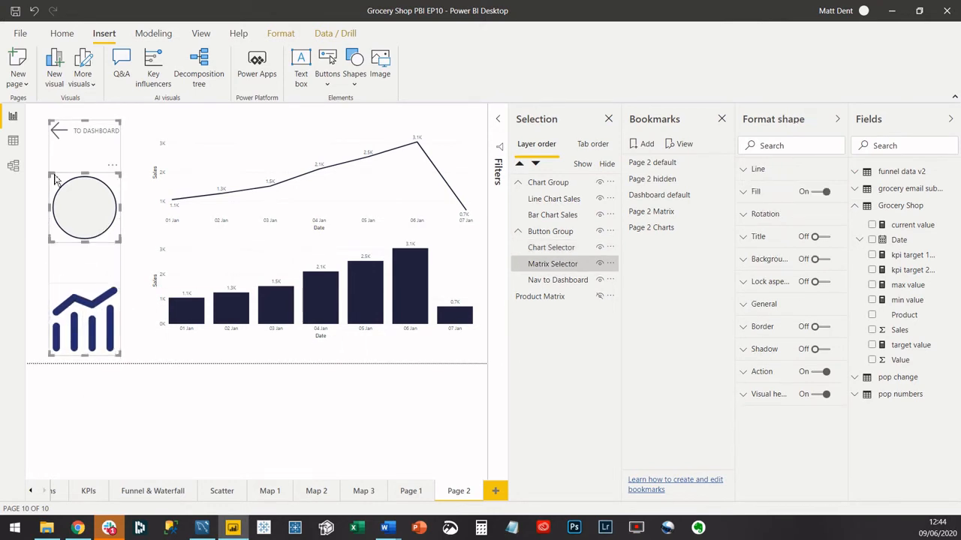
{"action": "left_click_drag", "start_coordinate": [112, 184], "coordinate": [111, 225]}
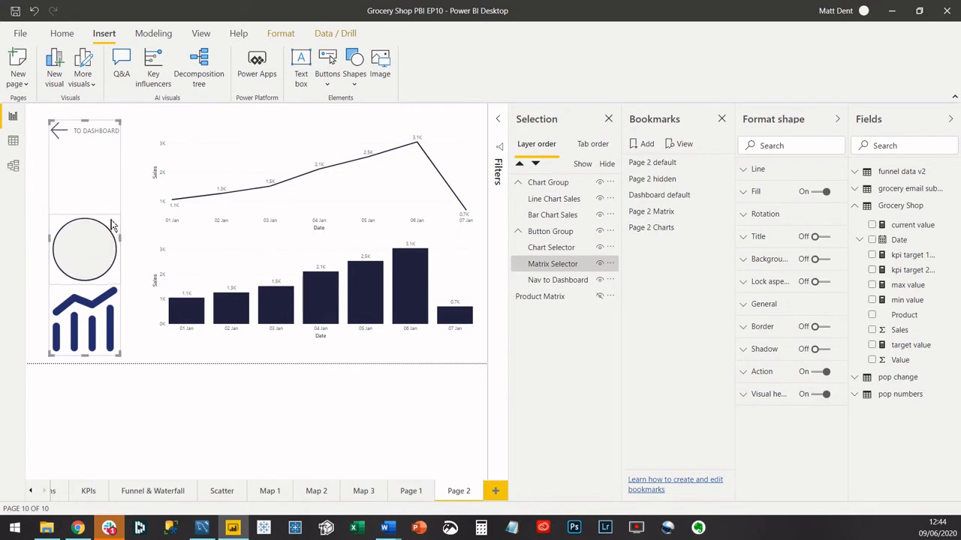
{"action": "left_click", "coordinate": [162, 442]}
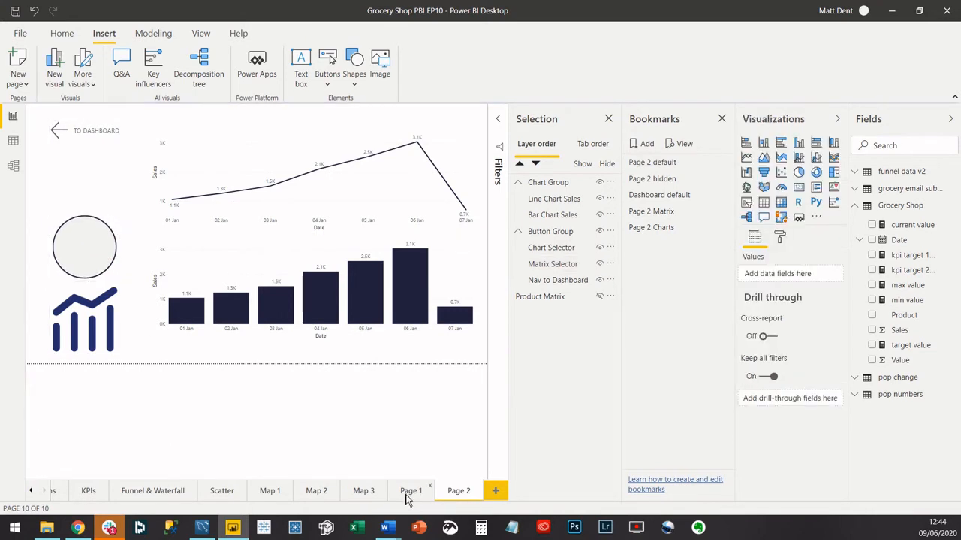
Step: Copy the Date slicer from Page 1 to Page 2, keep it in sync, and position it above the circle
{"action": "left_click", "coordinate": [406, 498]}
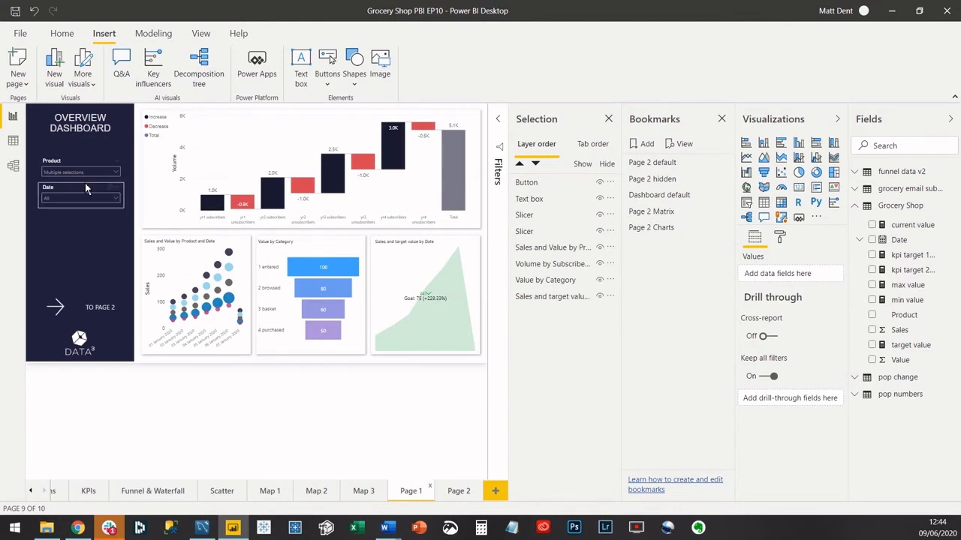
{"action": "left_click", "coordinate": [75, 191]}
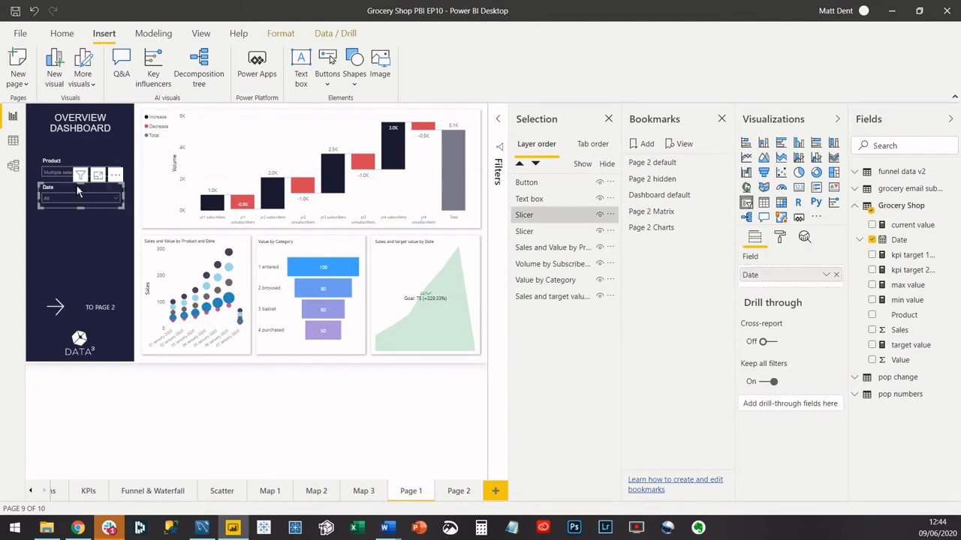
{"action": "left_click", "coordinate": [457, 499]}
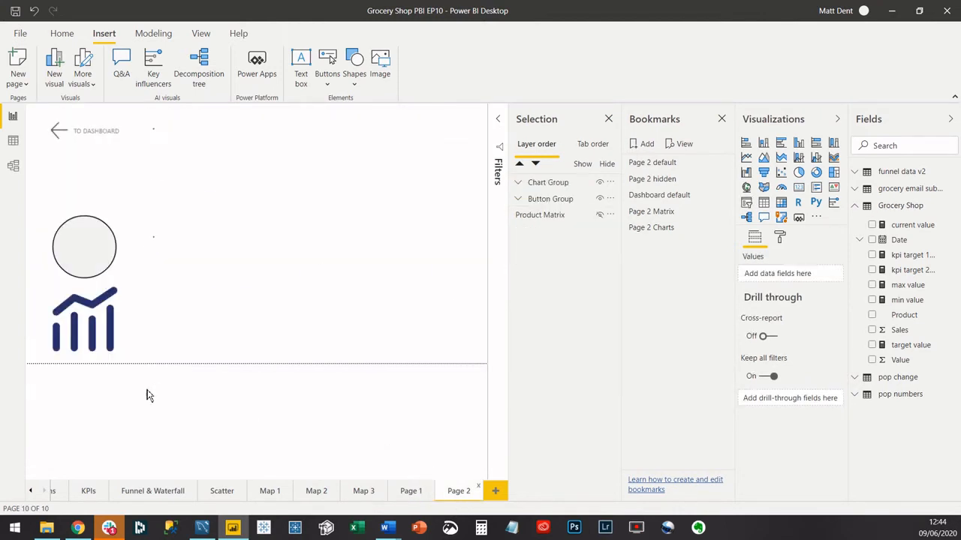
{"action": "key", "text": "ctrl+v"}
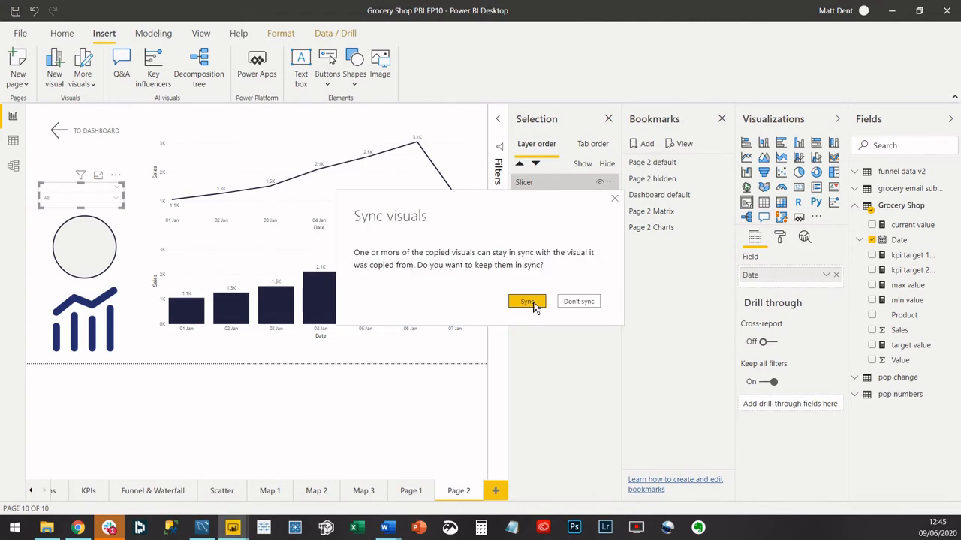
{"action": "left_click", "coordinate": [532, 304]}
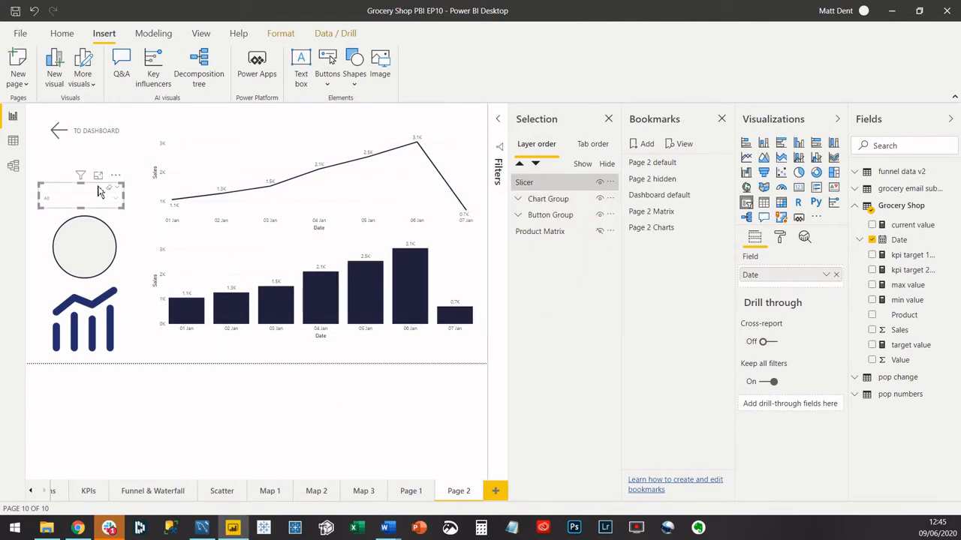
{"action": "left_click_drag", "start_coordinate": [98, 187], "coordinate": [100, 182]}
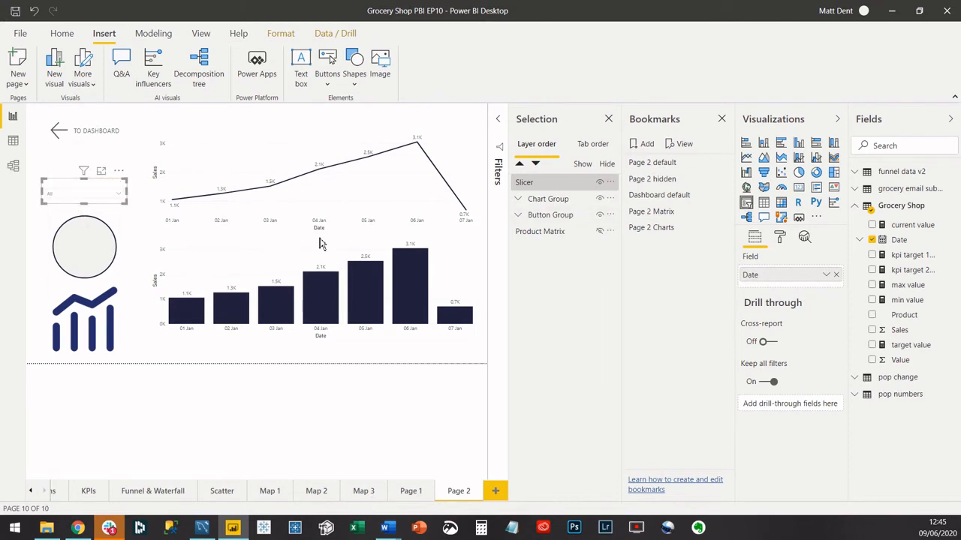
Step: Change the font color of the Date slicer's header on Page 2
{"action": "left_click", "coordinate": [777, 237]}
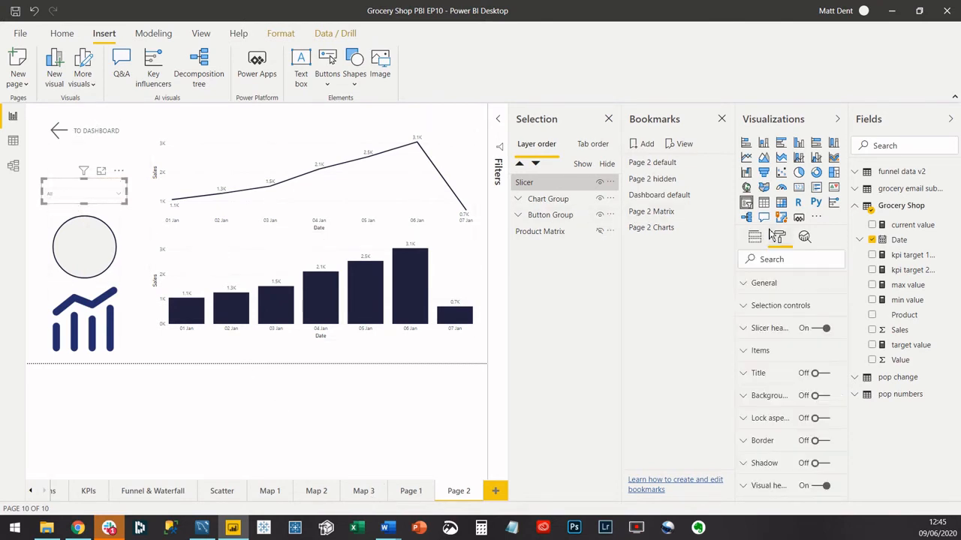
{"action": "left_click", "coordinate": [768, 330]}
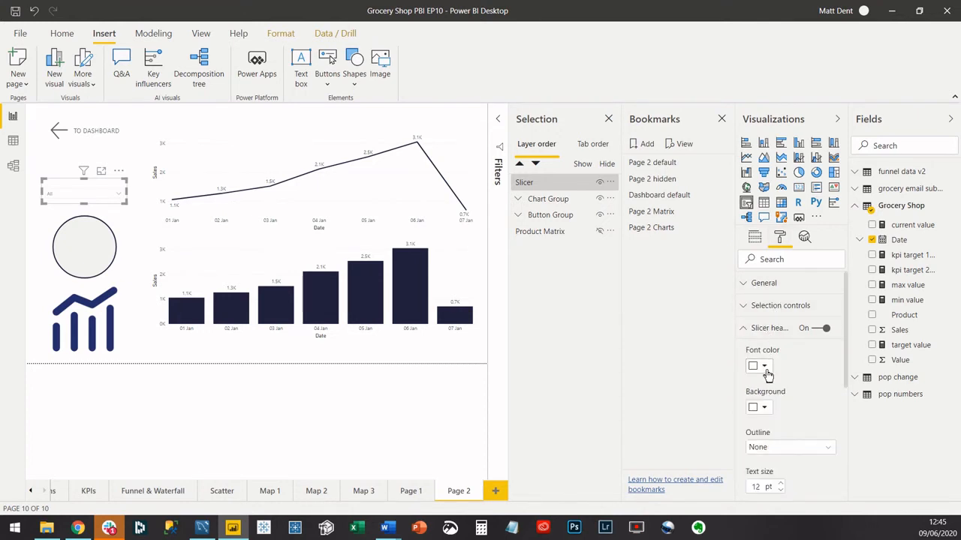
{"action": "left_click", "coordinate": [764, 367]}
{"action": "left_click", "coordinate": [758, 413]}
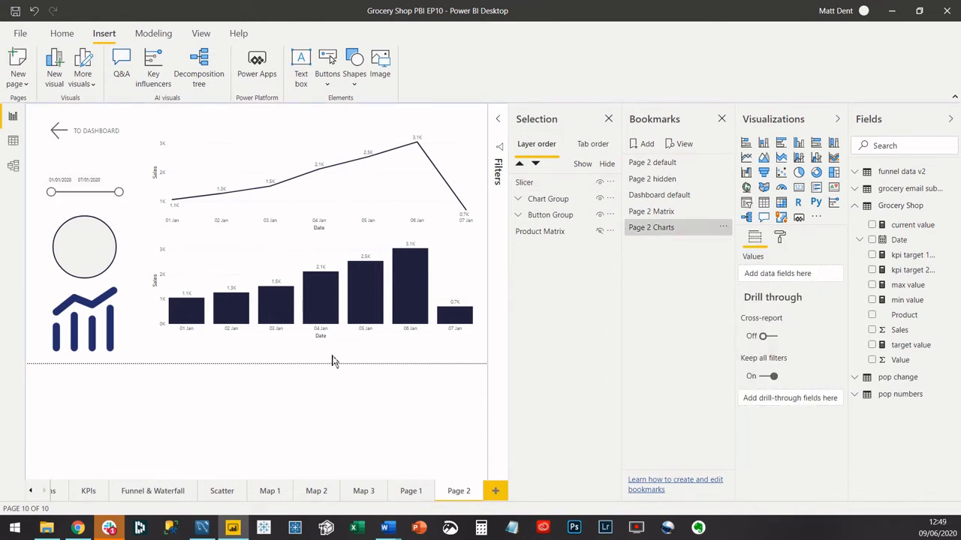
Step: Test how bookmarks affect the Date slicer: start at 05/01/2020 and apply Page 2 Charts, then start at 04/01/2020 and apply Page 2 Matrix
{"action": "left_click", "coordinate": [724, 211]}
{"action": "left_click", "coordinate": [383, 399]}
{"action": "left_click_drag", "start_coordinate": [52, 193], "coordinate": [97, 192]}
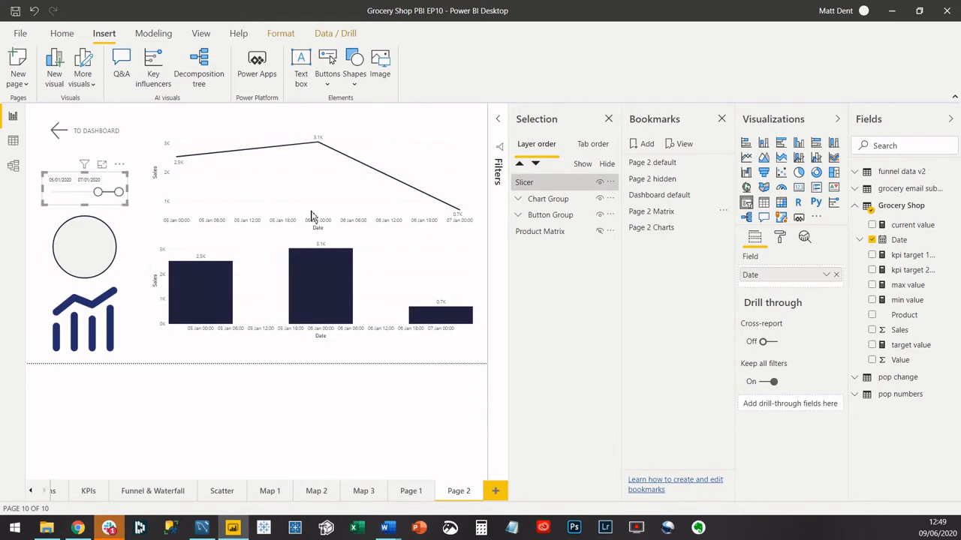
{"action": "left_click", "coordinate": [480, 234]}
{"action": "left_click", "coordinate": [671, 229]}
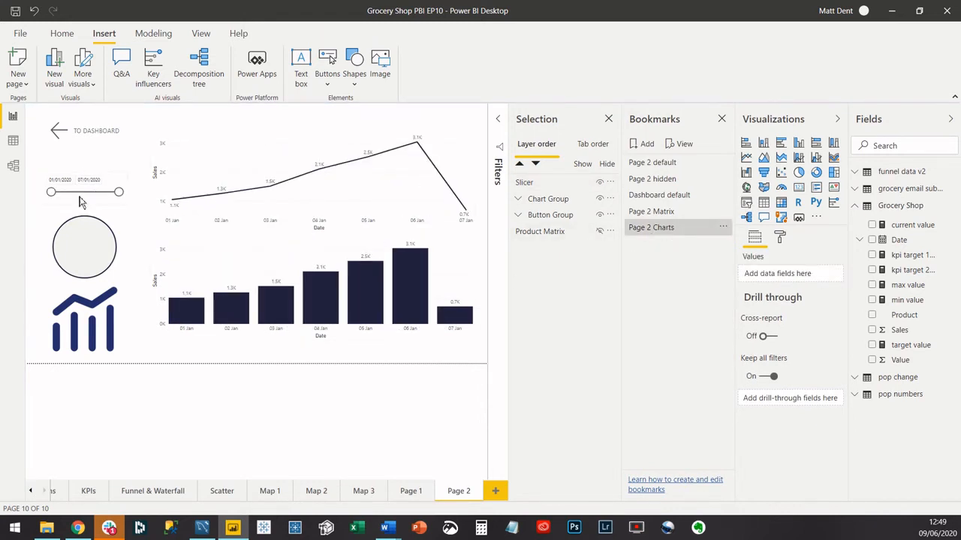
{"action": "left_click_drag", "start_coordinate": [51, 192], "coordinate": [90, 192]}
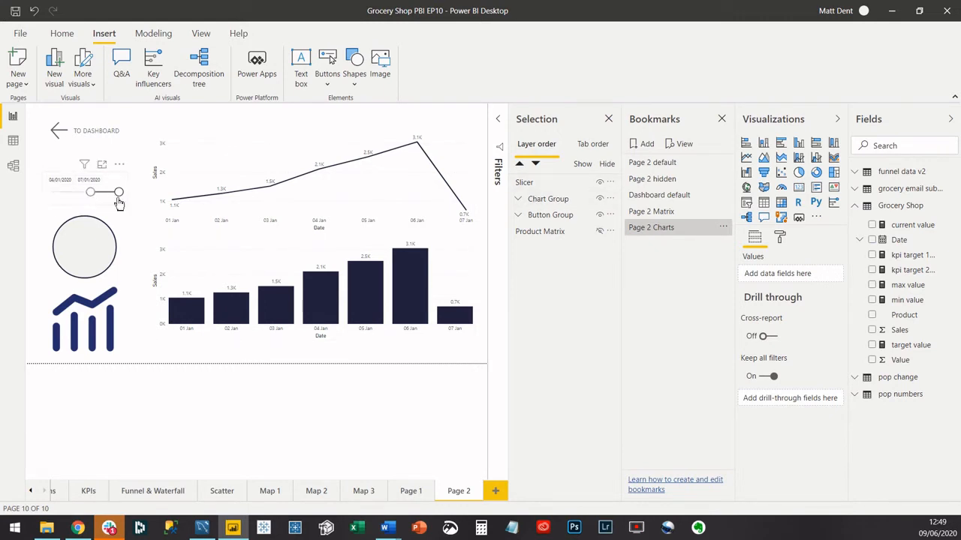
{"action": "left_click", "coordinate": [667, 213]}
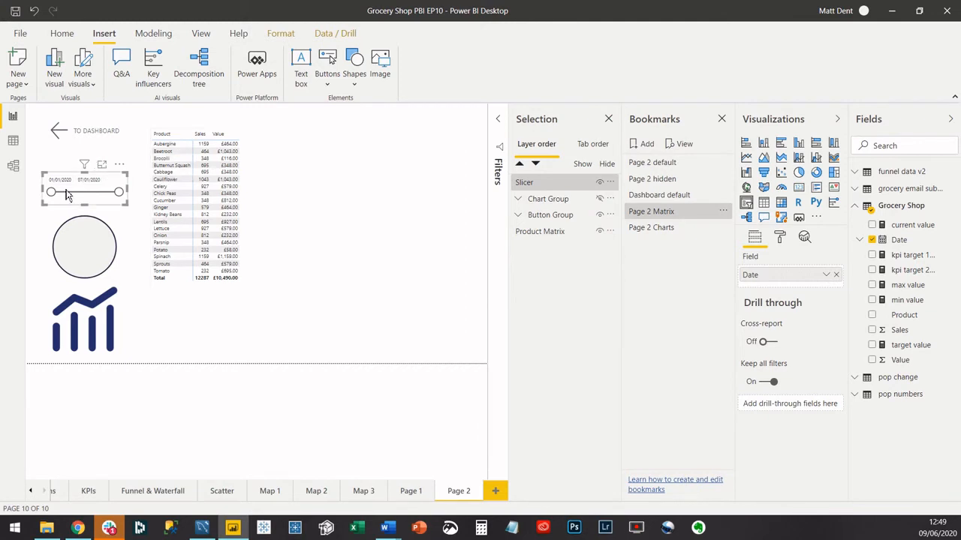
Step: Turn off the Data option for the Page 2 Matrix bookmark and update the bookmark
{"action": "left_click", "coordinate": [361, 323]}
{"action": "left_click", "coordinate": [311, 408]}
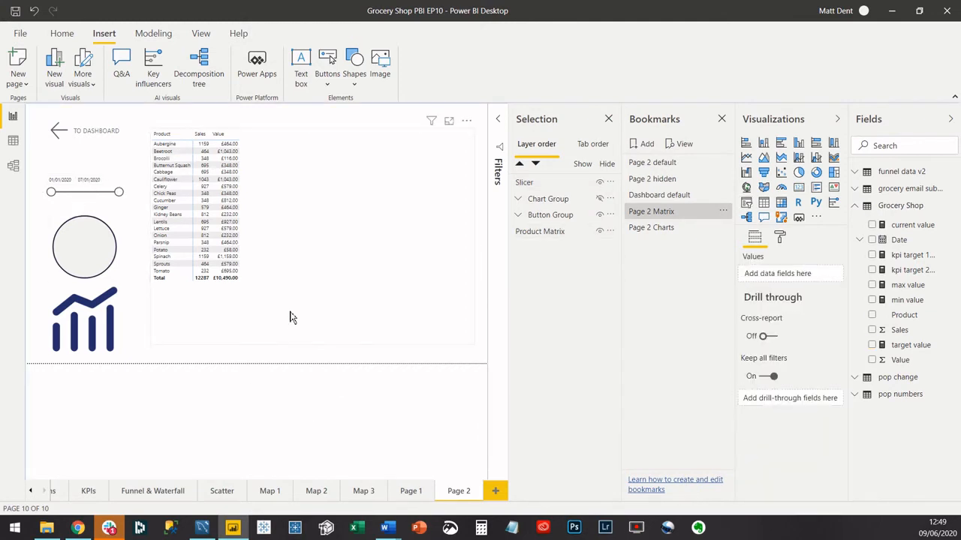
{"action": "left_click", "coordinate": [723, 212]}
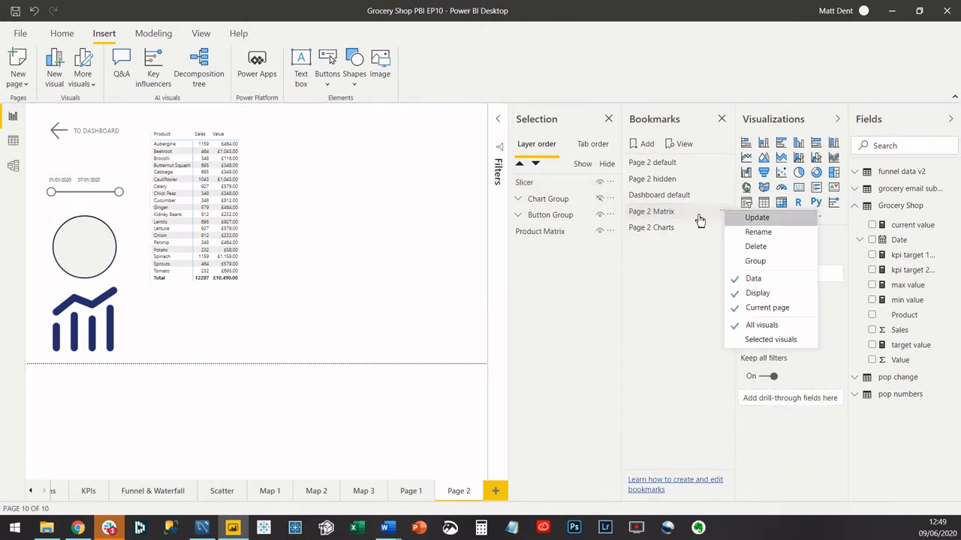
{"action": "left_click", "coordinate": [678, 217]}
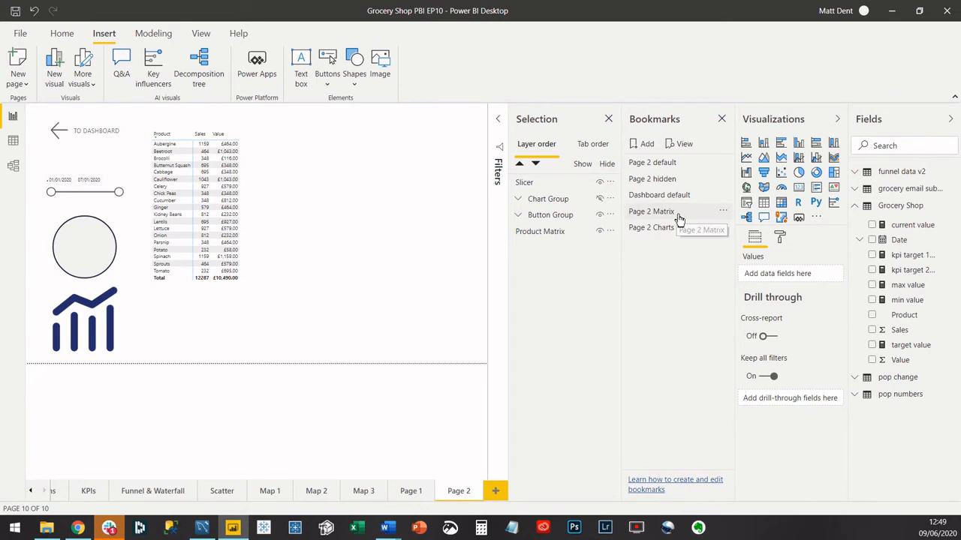
{"action": "left_click", "coordinate": [723, 212]}
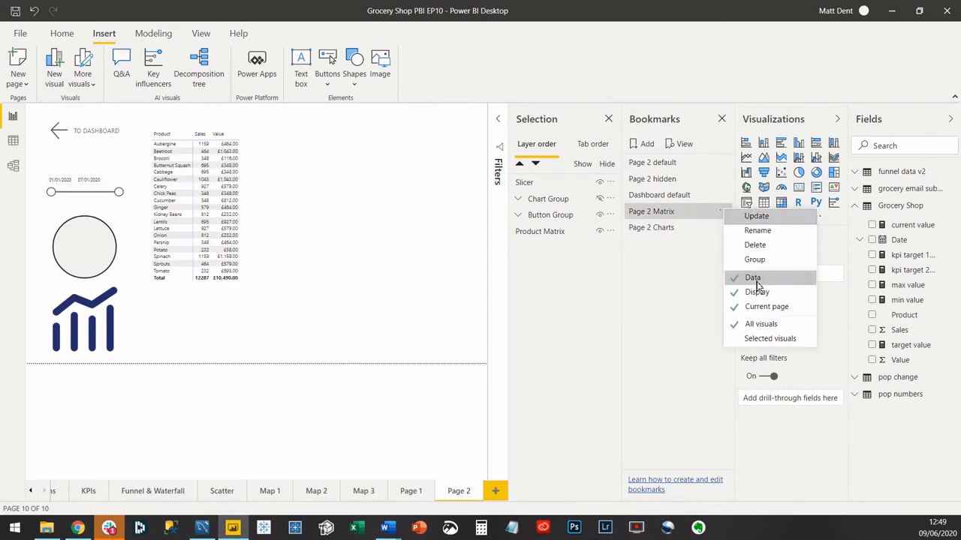
{"action": "left_click", "coordinate": [755, 279]}
{"action": "left_click", "coordinate": [723, 212]}
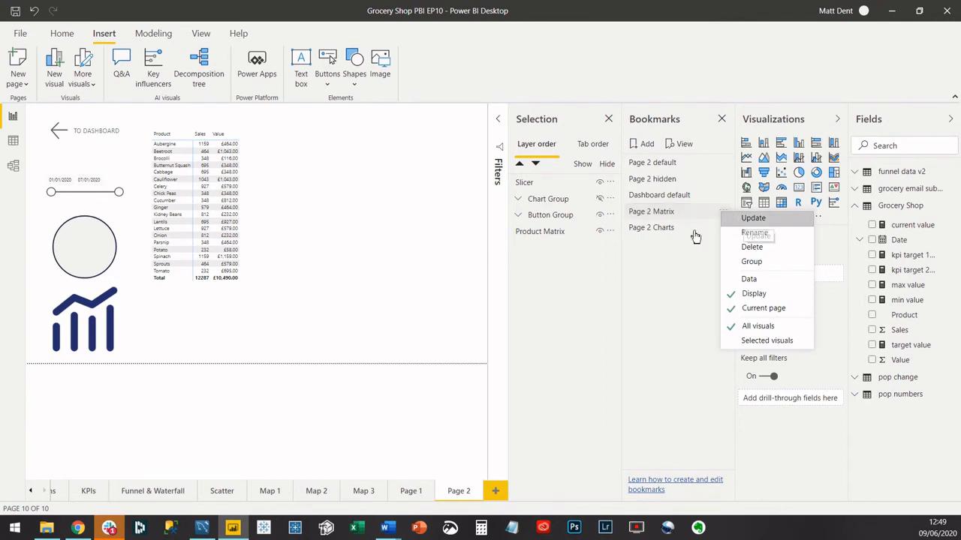
Step: Apply the Page 2 Charts bookmark, turn off its Data option, and update it
{"action": "left_click", "coordinate": [667, 232]}
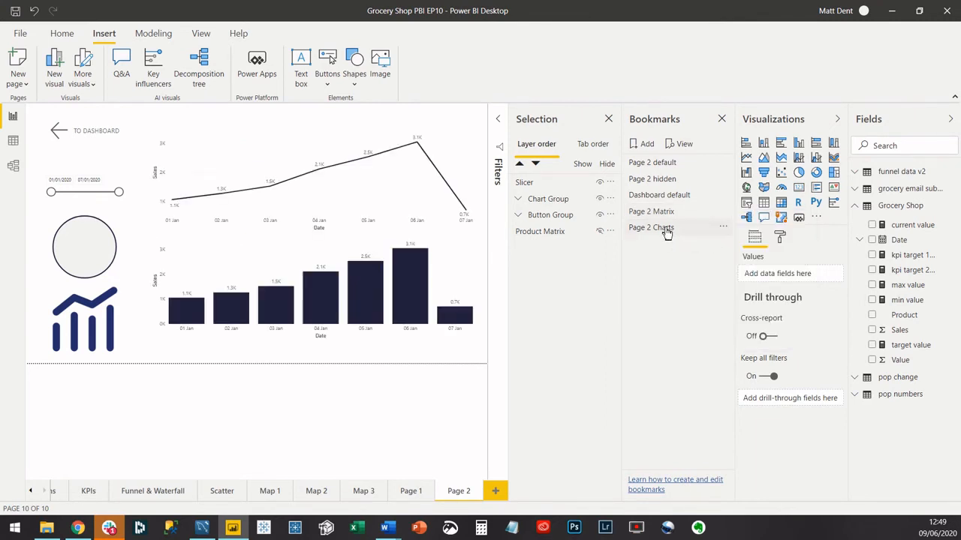
{"action": "left_click", "coordinate": [724, 228]}
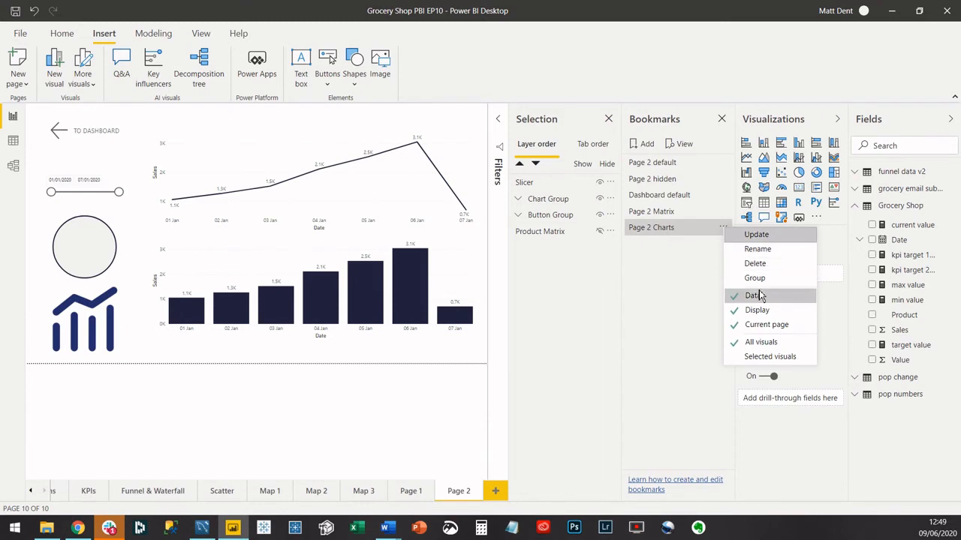
{"action": "left_click", "coordinate": [753, 295]}
{"action": "left_click", "coordinate": [722, 228]}
{"action": "left_click", "coordinate": [756, 235]}
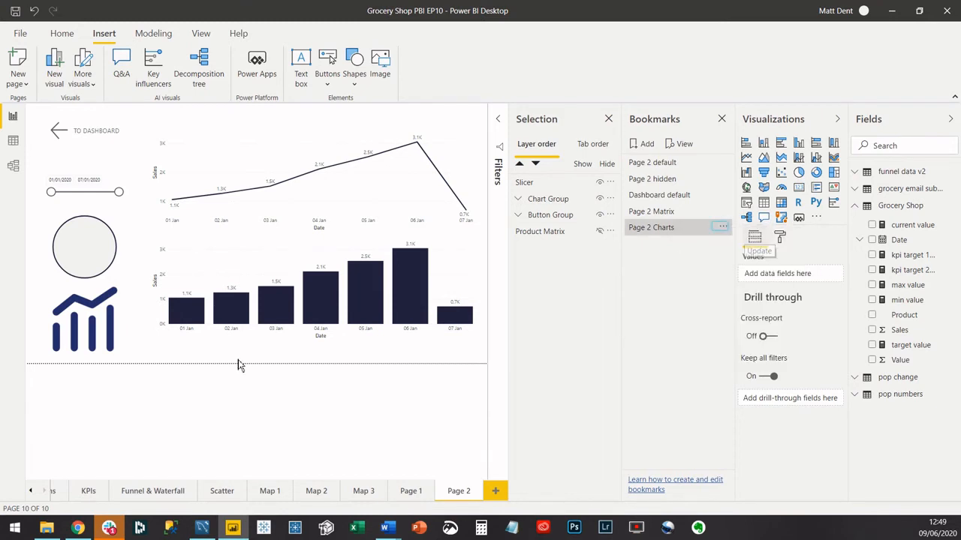
Step: Set the Date slicer to 03/01/2020–05/01/2020 and test whether applying Page 2 Matrix and Page 2 Charts affects the selected range
{"action": "left_click_drag", "start_coordinate": [53, 194], "coordinate": [107, 193]}
{"action": "left_click", "coordinate": [211, 399]}
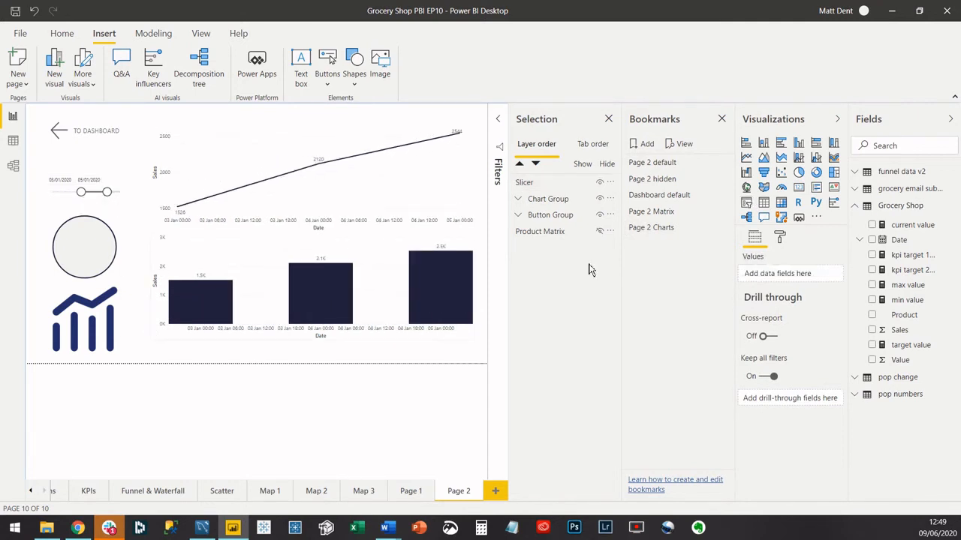
{"action": "left_click", "coordinate": [672, 212]}
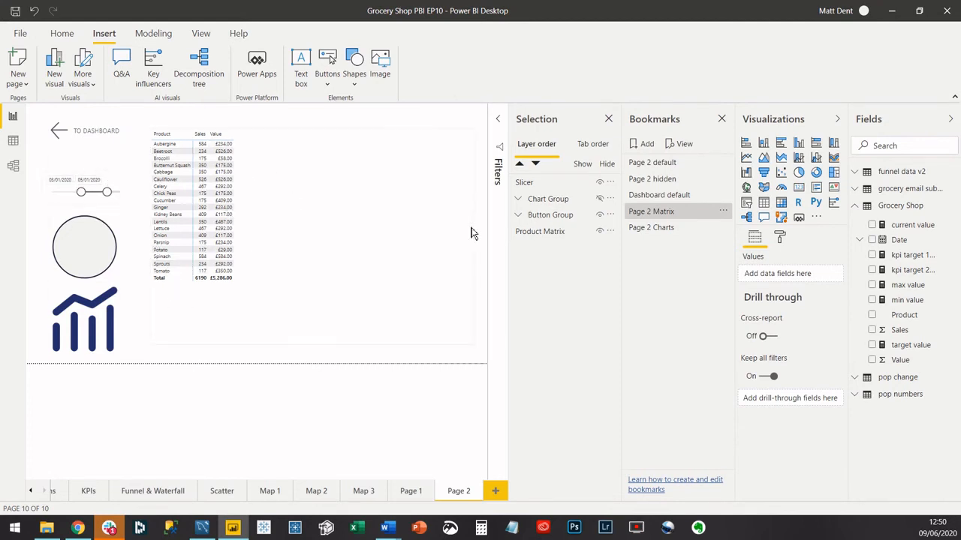
{"action": "left_click", "coordinate": [657, 233]}
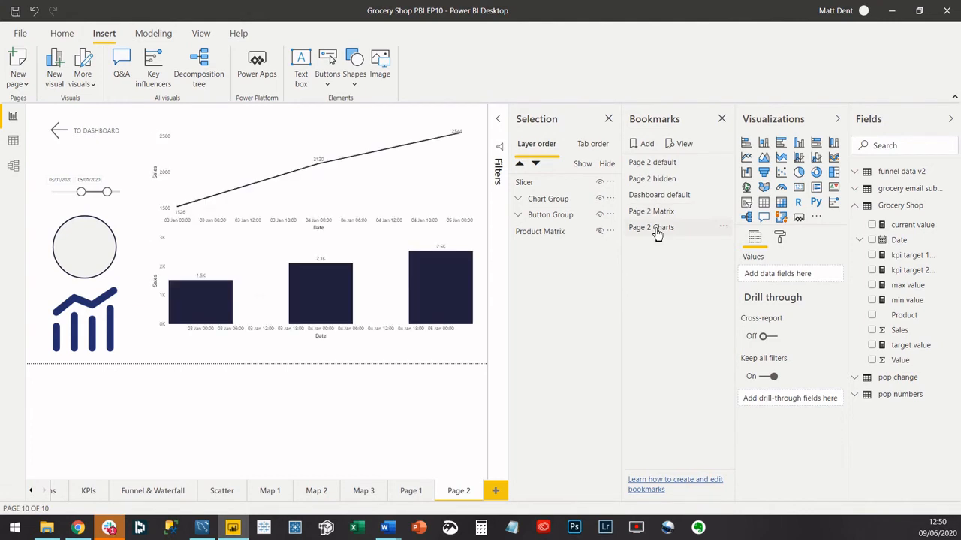
Step: Review the Page 2 Charts bookmark's options, especially the Data option, against the Date slicer on the page
{"action": "left_click", "coordinate": [723, 229]}
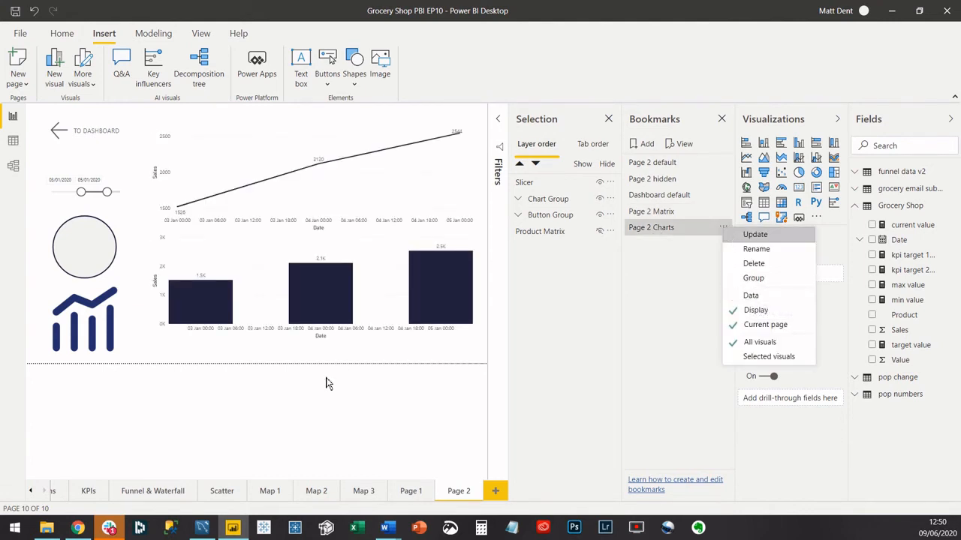
{"action": "left_click", "coordinate": [189, 399]}
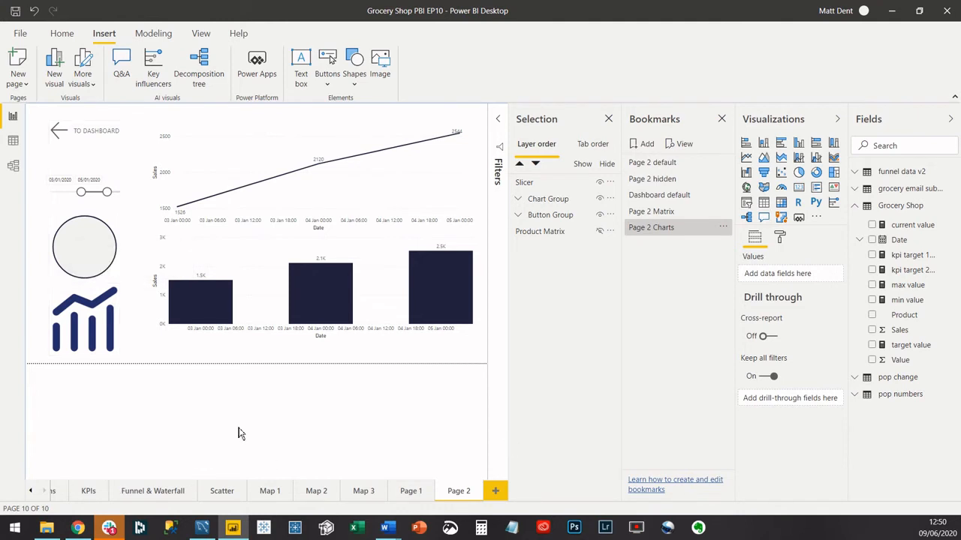
{"action": "left_click", "coordinate": [107, 185]}
{"action": "left_click", "coordinate": [723, 226]}
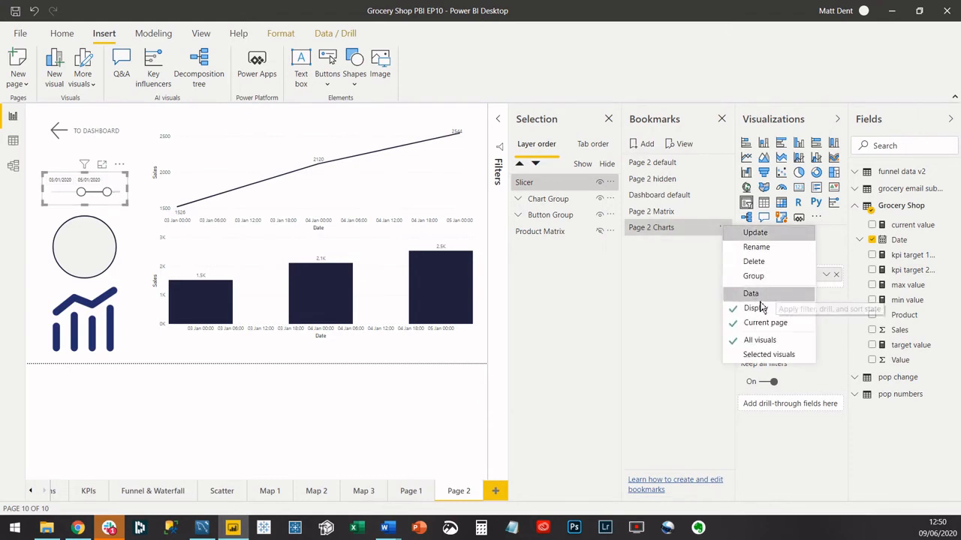
{"action": "left_click", "coordinate": [147, 259]}
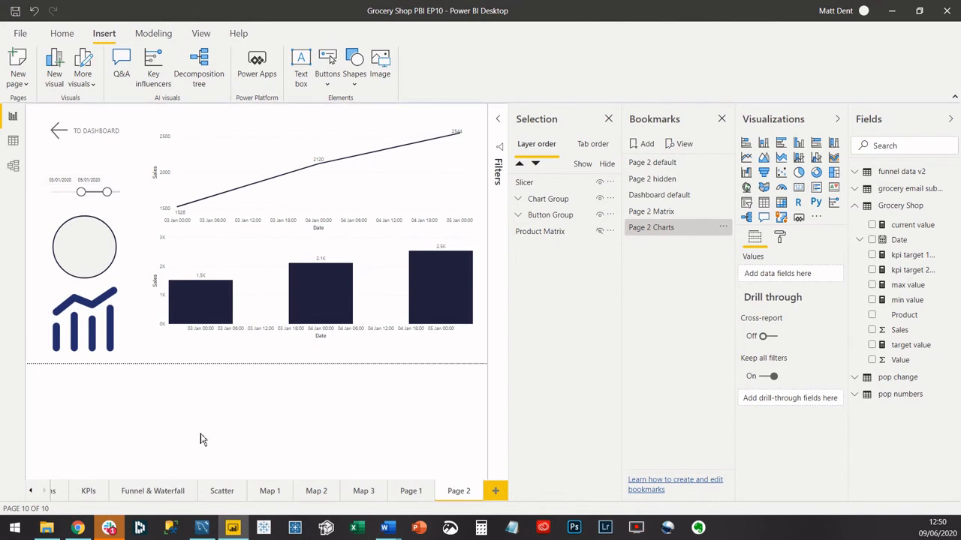
{"action": "left_click", "coordinate": [723, 227]}
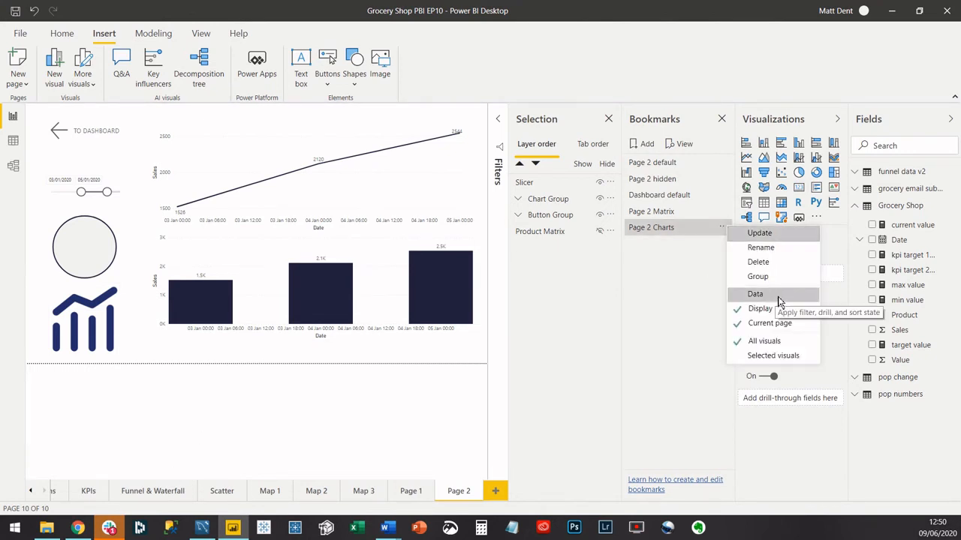
{"action": "left_click", "coordinate": [243, 398]}
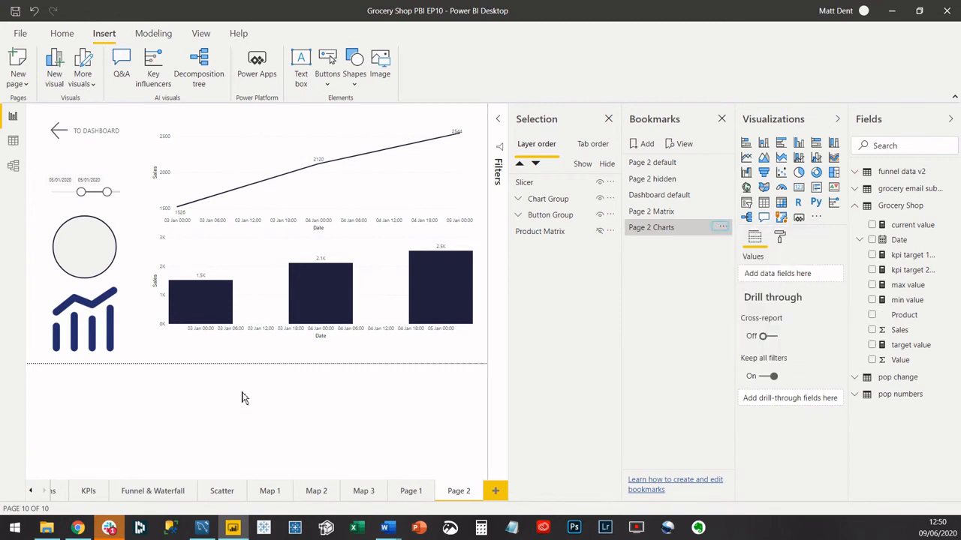
Step: Insert a Reset button and place it between the To Dashboard button and the Date slicer
{"action": "left_click", "coordinate": [328, 78]}
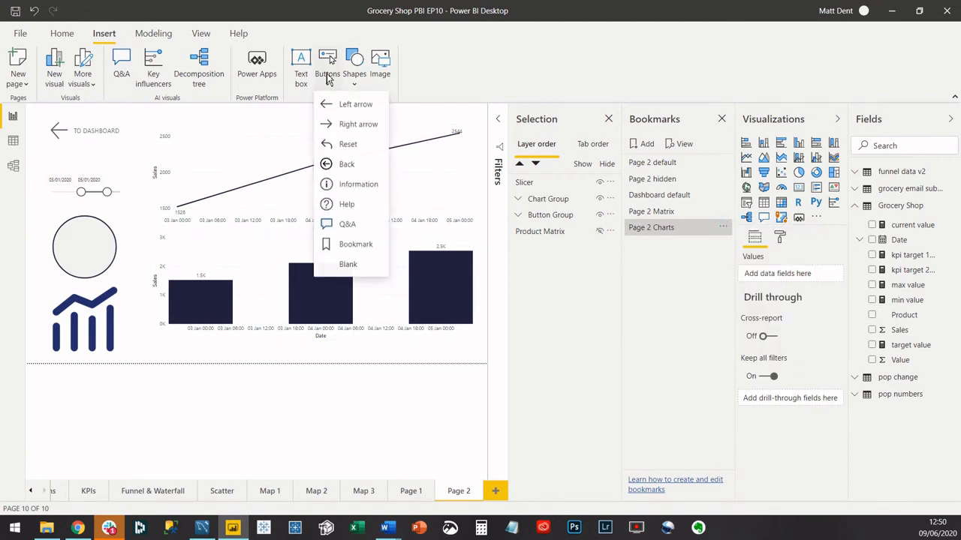
{"action": "left_click", "coordinate": [353, 146]}
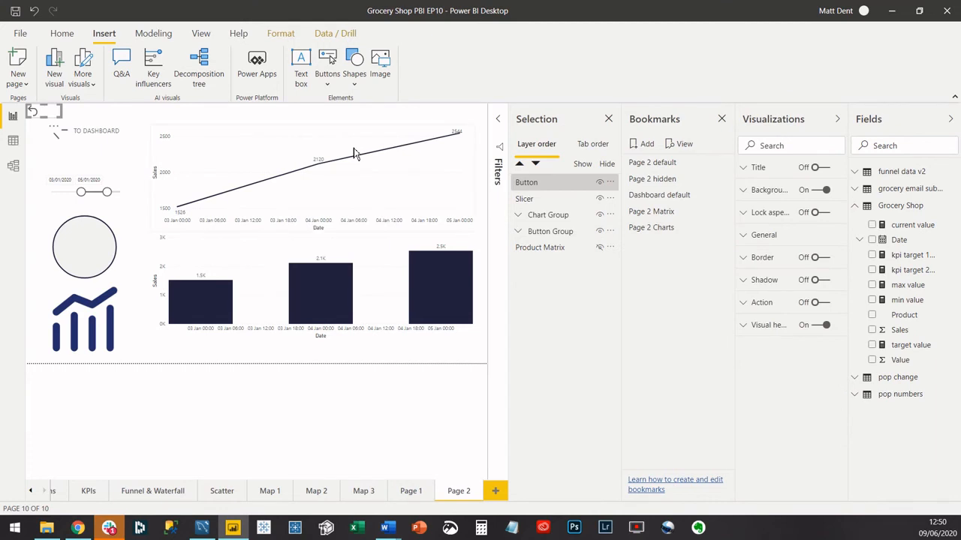
{"action": "left_click_drag", "start_coordinate": [59, 112], "coordinate": [94, 161]}
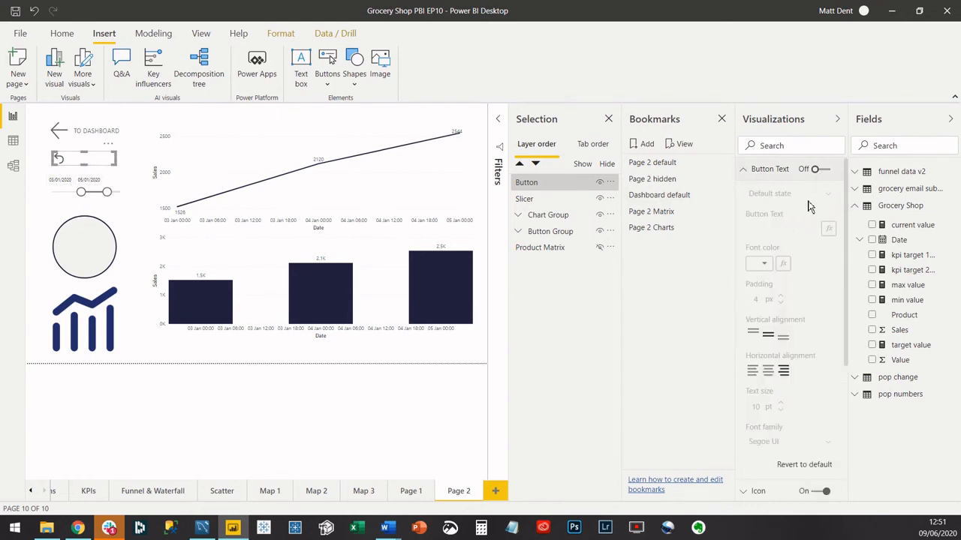
Step: Label the reset button RESET FILTERS with a smaller text size and nudge the button up slightly
{"action": "left_click", "coordinate": [819, 170]}
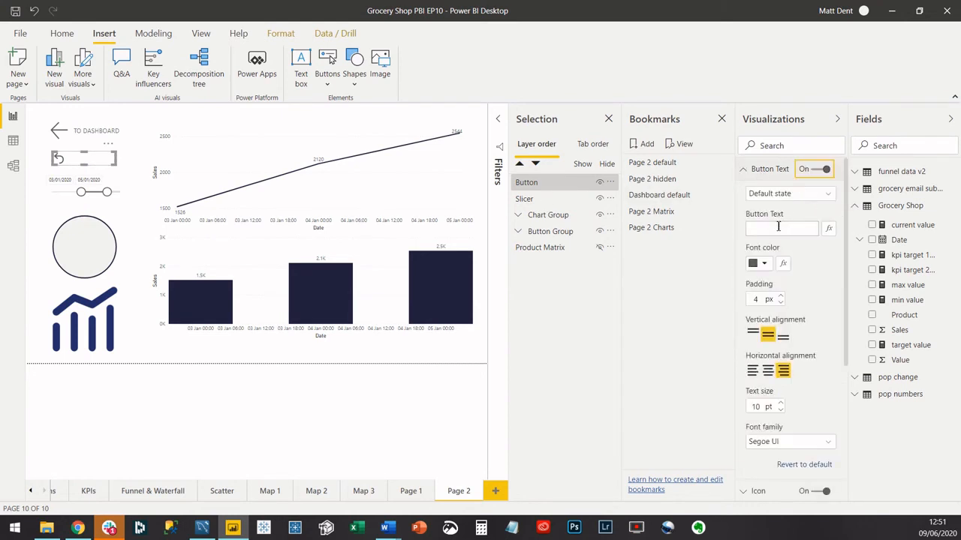
{"action": "left_click", "coordinate": [778, 227]}
{"action": "type", "text": "RESET FILTERS"}
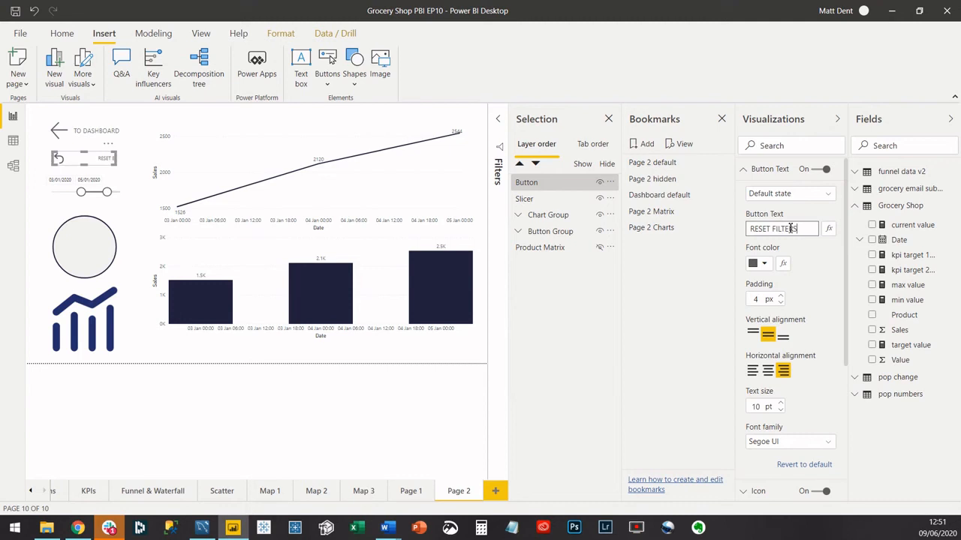
{"action": "left_click", "coordinate": [779, 403]}
{"action": "left_click", "coordinate": [779, 403]}
{"action": "left_click", "coordinate": [122, 179]}
{"action": "left_click", "coordinate": [97, 160]}
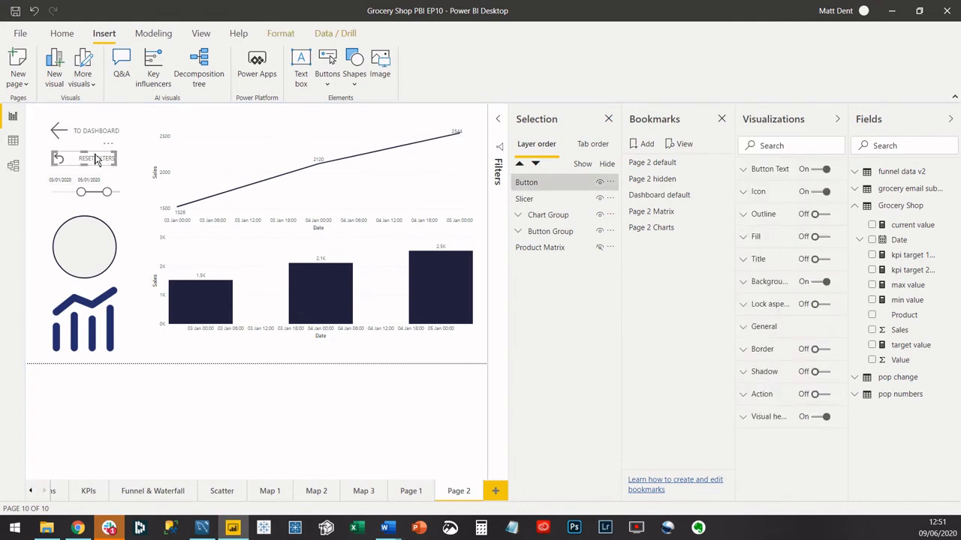
{"action": "left_click_drag", "start_coordinate": [96, 158], "coordinate": [96, 154]}
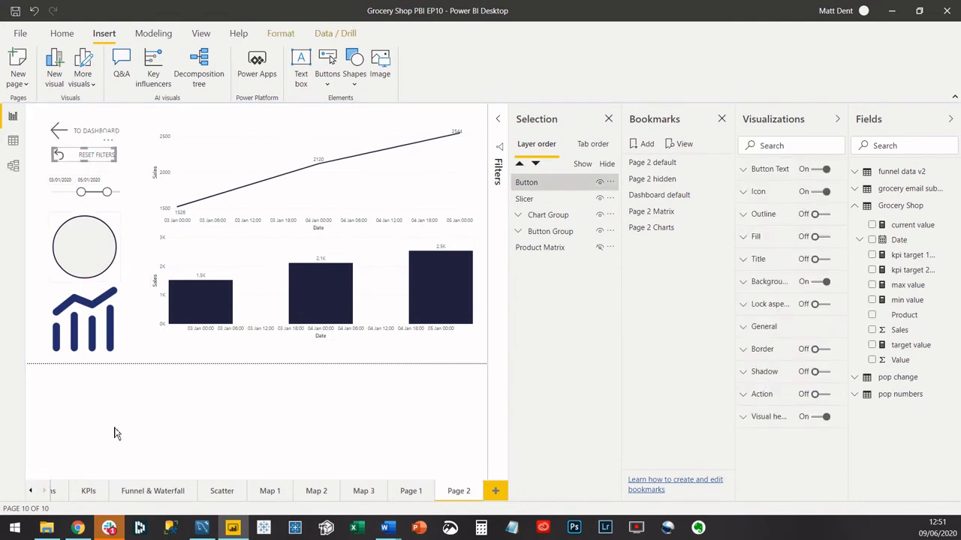
{"action": "left_click", "coordinate": [114, 434]}
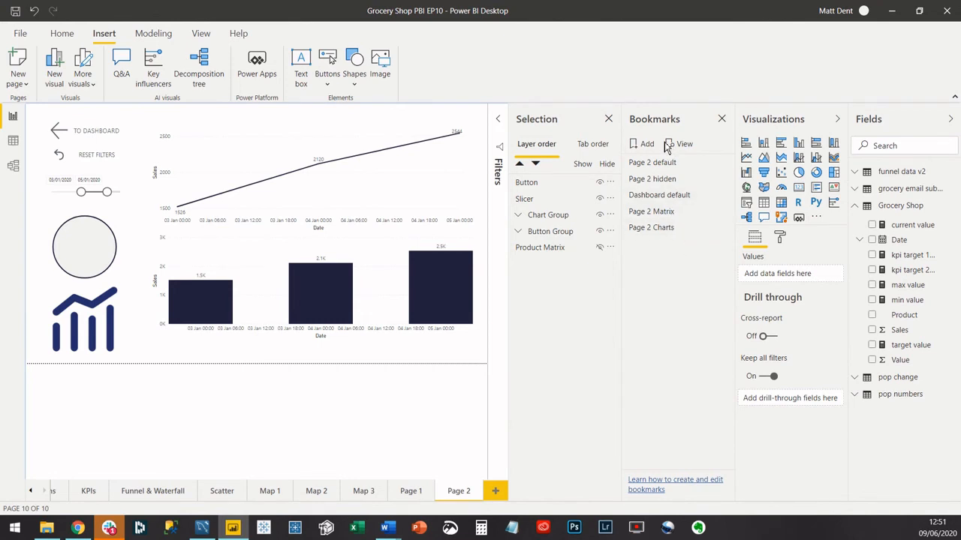
Step: Apply Page 2 Matrix, check its options, and add a new bookmark named Page 2 Reset
{"action": "left_click", "coordinate": [659, 214]}
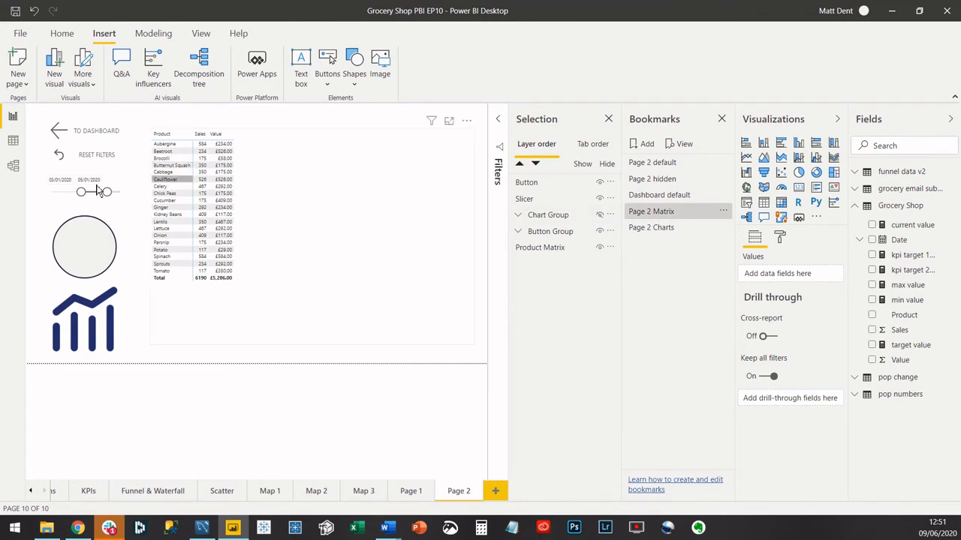
{"action": "left_click", "coordinate": [722, 212]}
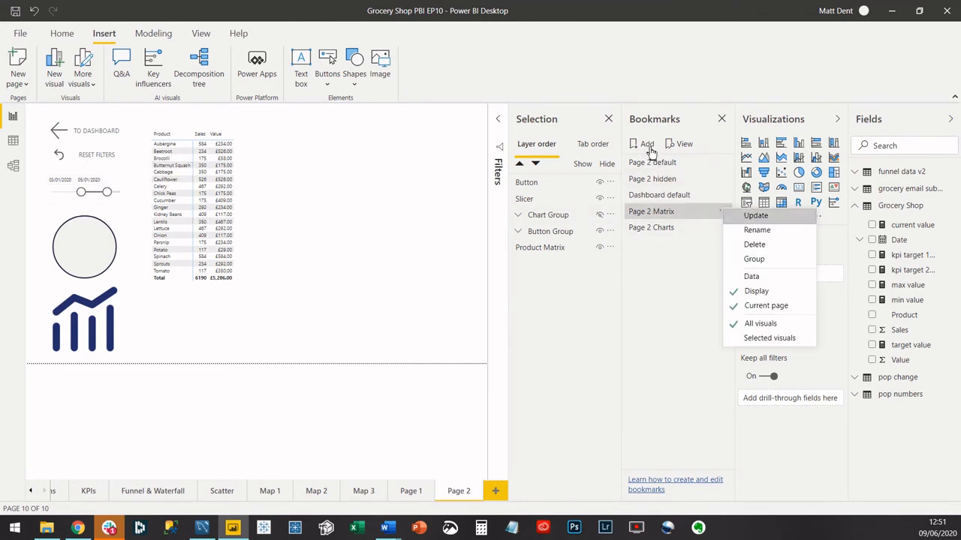
{"action": "left_click", "coordinate": [694, 366]}
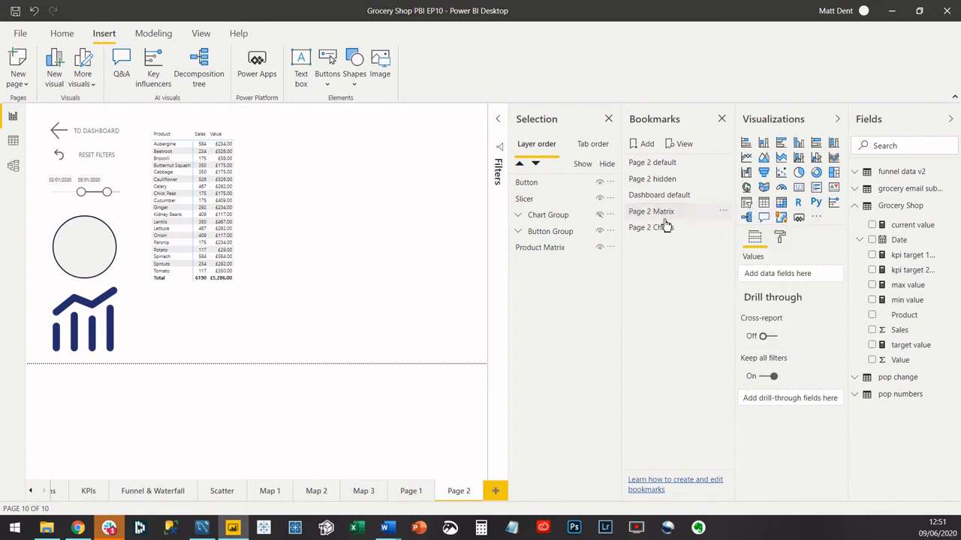
{"action": "left_click", "coordinate": [638, 144]}
{"action": "double_click", "coordinate": [651, 245]}
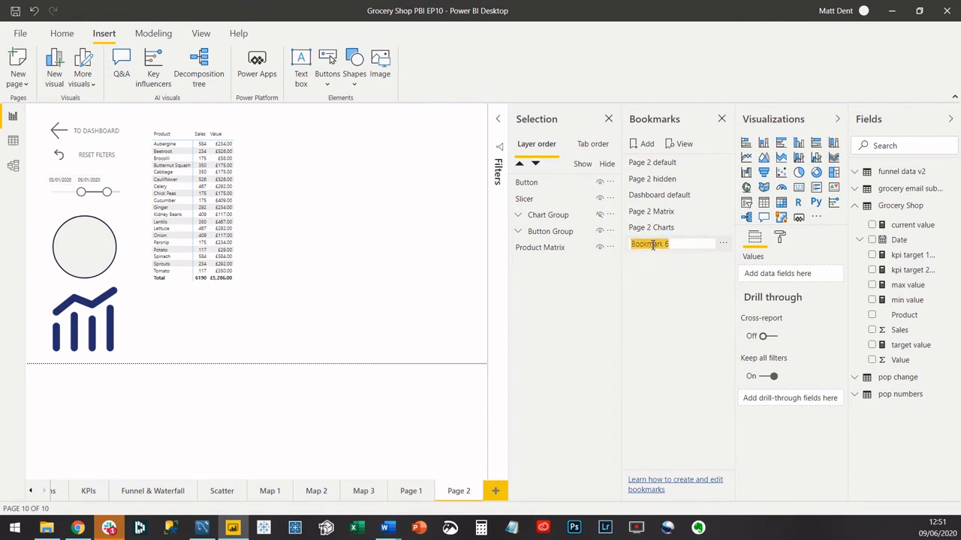
{"action": "type", "text": "Page 2 Reset"}
{"action": "key", "text": "Return"}
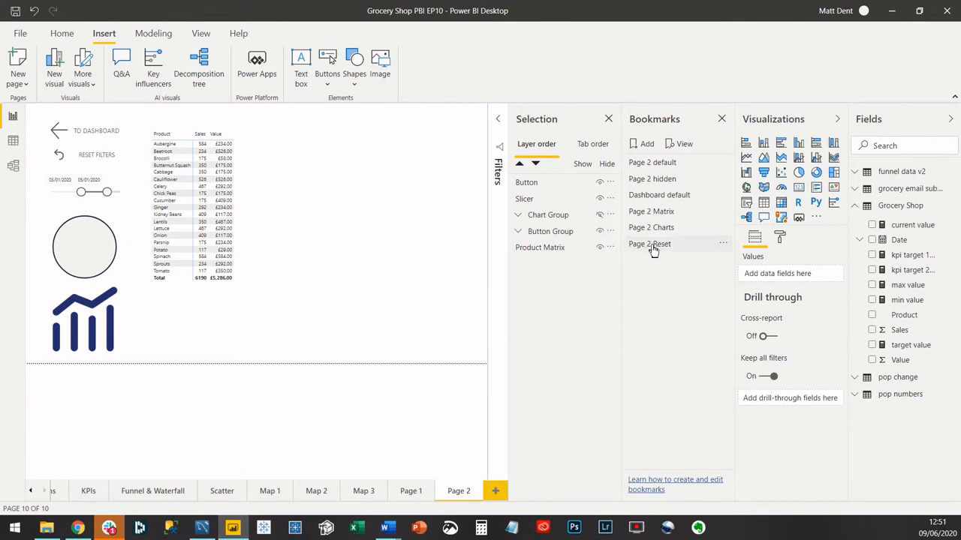
Step: Restore the Date slicer to the full range 01/01/2020–07/01/2020 and update the Page 2 Reset bookmark
{"action": "left_click", "coordinate": [723, 245]}
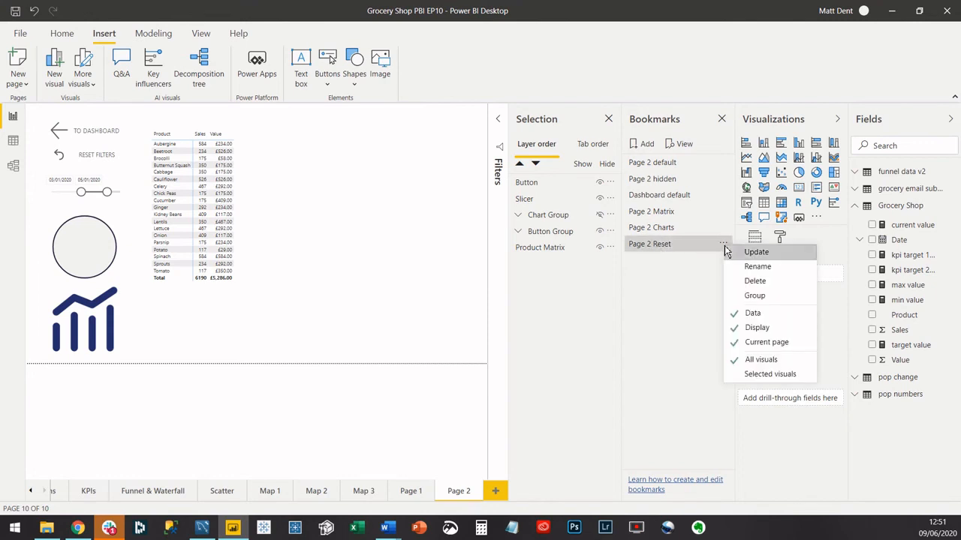
{"action": "left_click", "coordinate": [768, 257]}
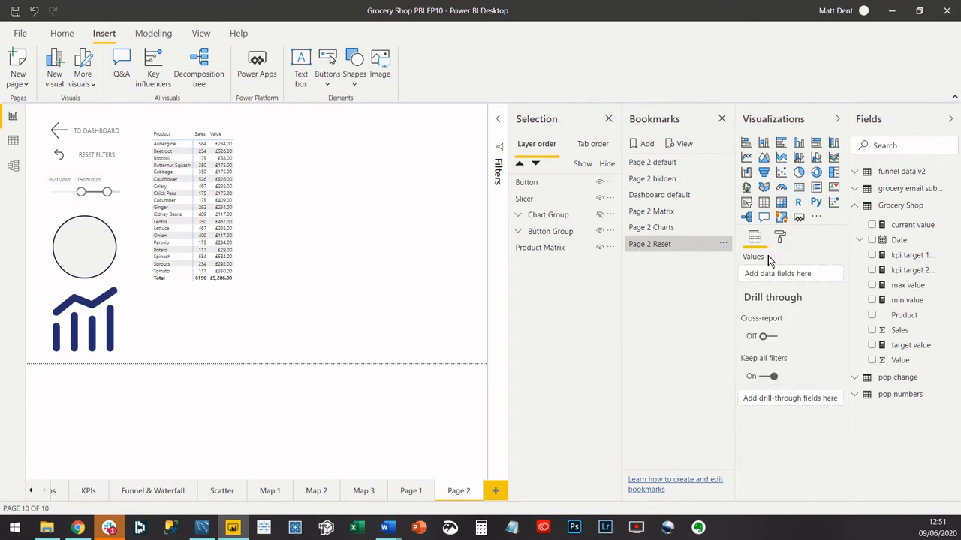
{"action": "left_click", "coordinate": [656, 252]}
{"action": "left_click_drag", "start_coordinate": [81, 192], "coordinate": [118, 192]}
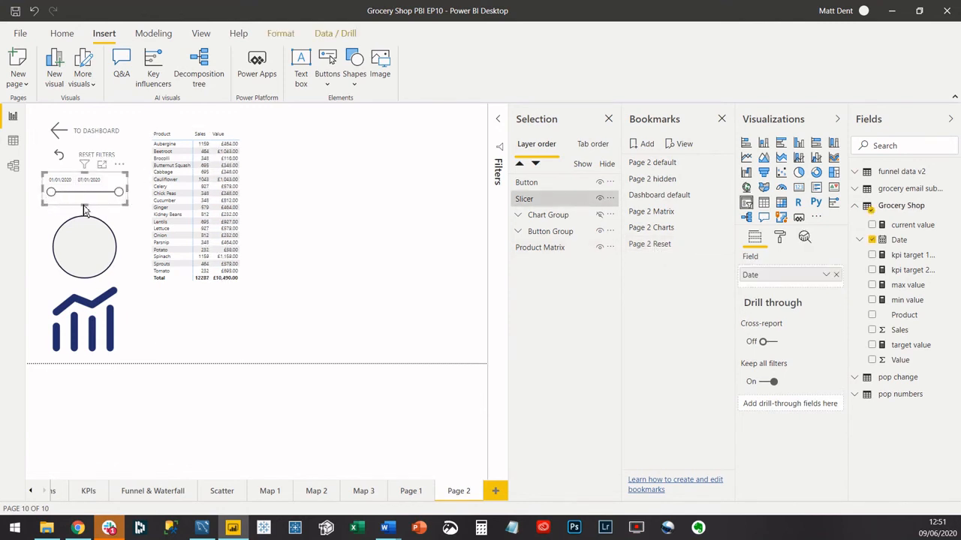
{"action": "left_click", "coordinate": [724, 245]}
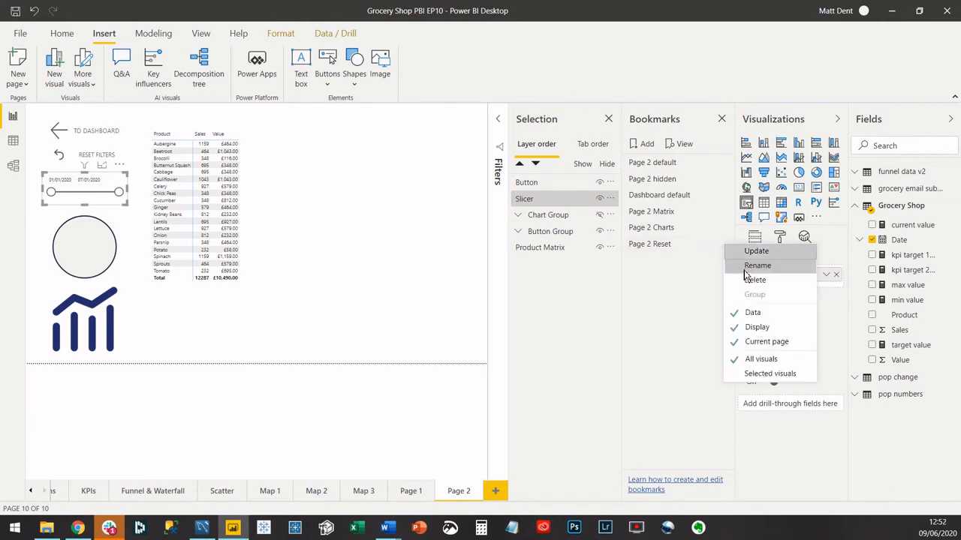
{"action": "left_click", "coordinate": [757, 253]}
Step: Check the Page 2 Reset bookmark's options, and narrow the Date slicer to 02/01/2020–04/01/2020 with Page 2 Matrix applied
{"action": "left_click", "coordinate": [724, 246]}
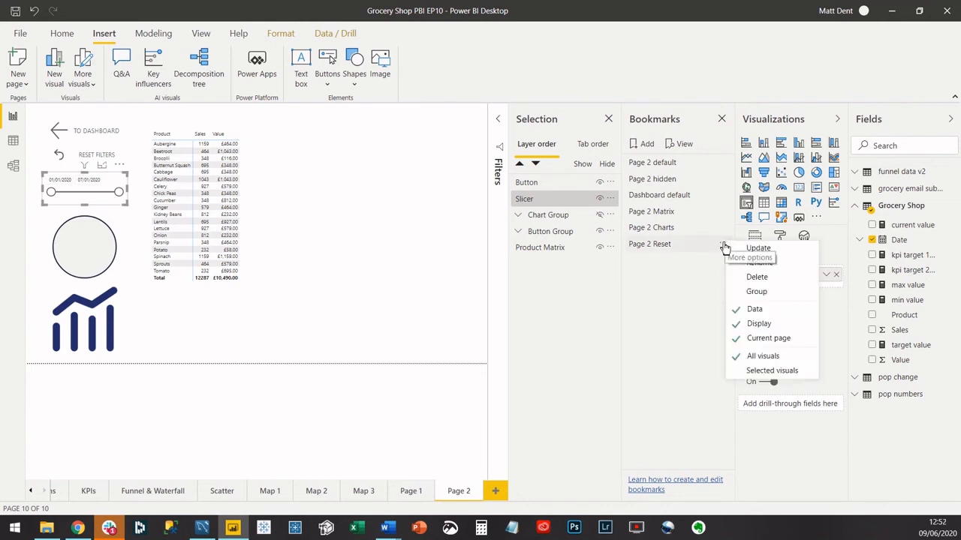
{"action": "left_click", "coordinate": [669, 246]}
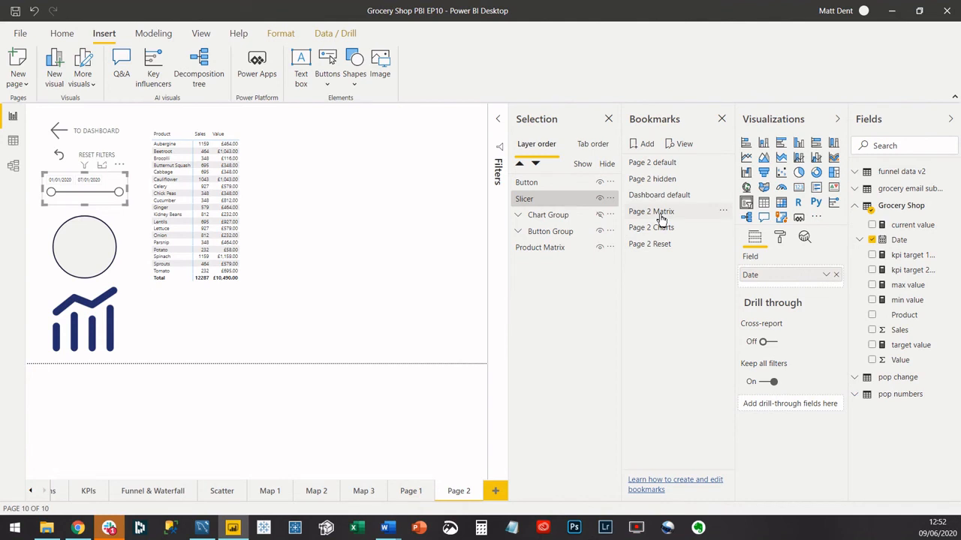
{"action": "left_click", "coordinate": [662, 215]}
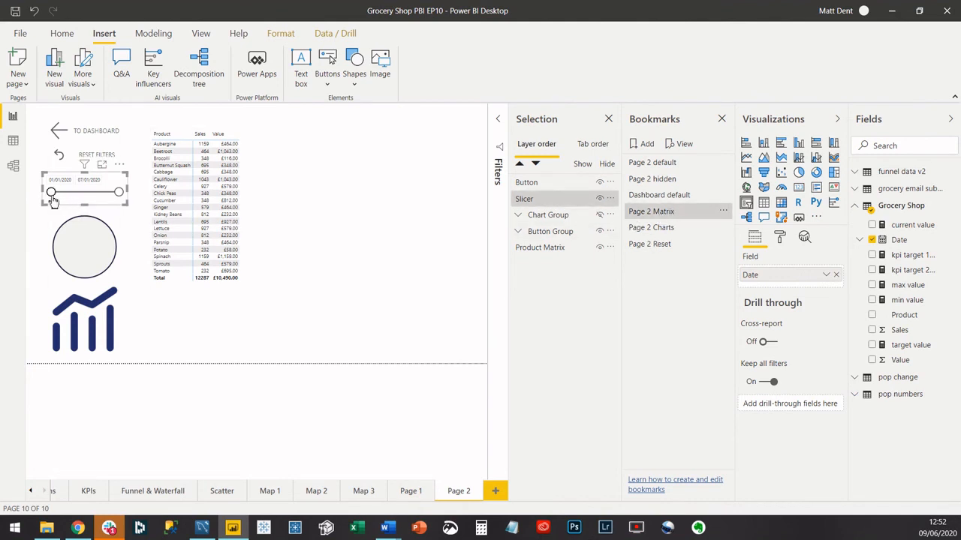
{"action": "left_click_drag", "start_coordinate": [52, 197], "coordinate": [93, 195]}
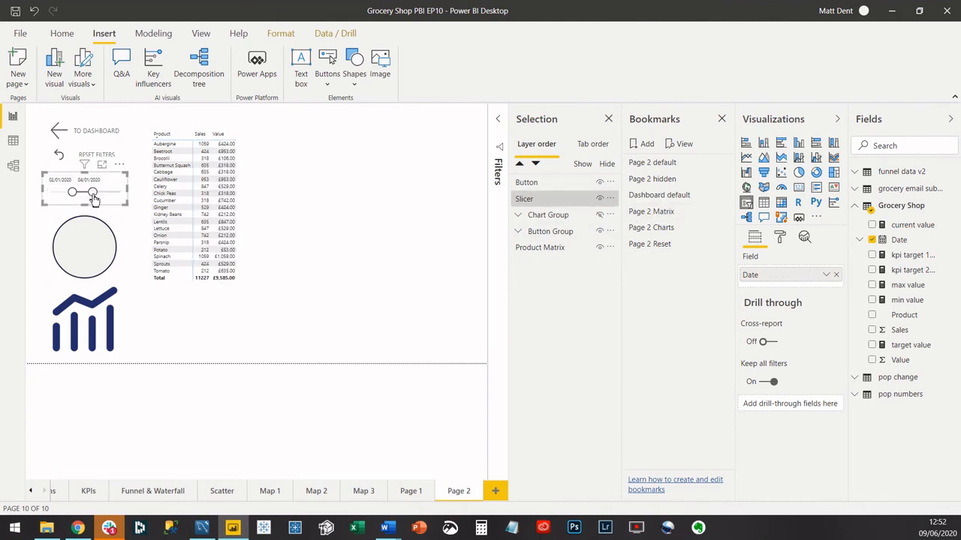
Step: Alternate between the Page 2 Matrix and Page 2 Charts bookmarks to test them against the narrowed Date slicer
{"action": "left_click", "coordinate": [663, 218]}
{"action": "left_click", "coordinate": [662, 229]}
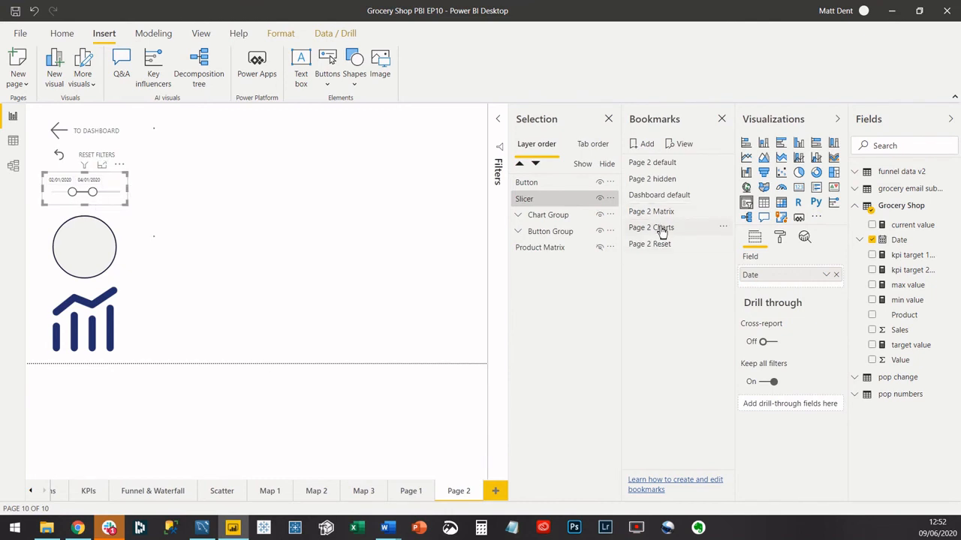
{"action": "left_click", "coordinate": [663, 213]}
{"action": "left_click", "coordinate": [665, 229]}
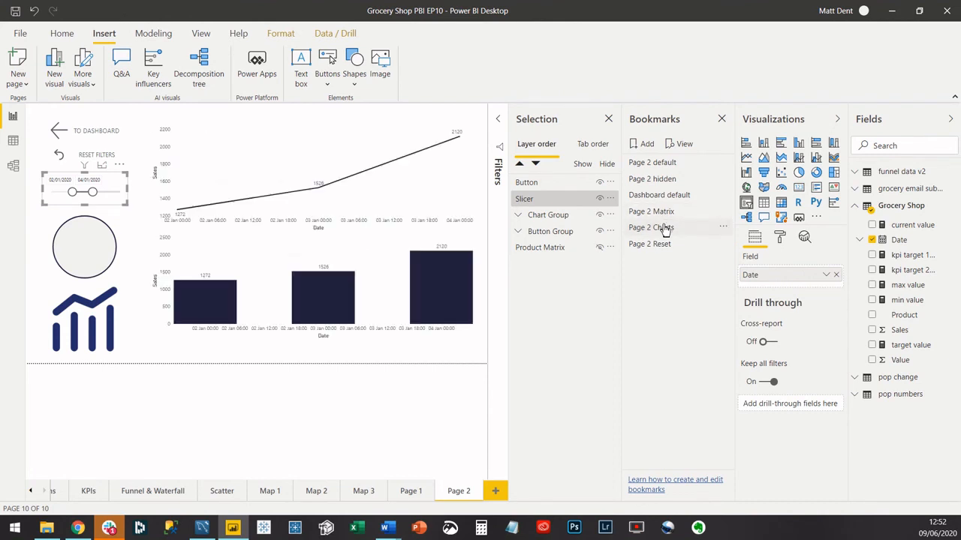
Step: Apply the Page 2 Reset bookmark and review which options it captures
{"action": "left_click", "coordinate": [662, 250]}
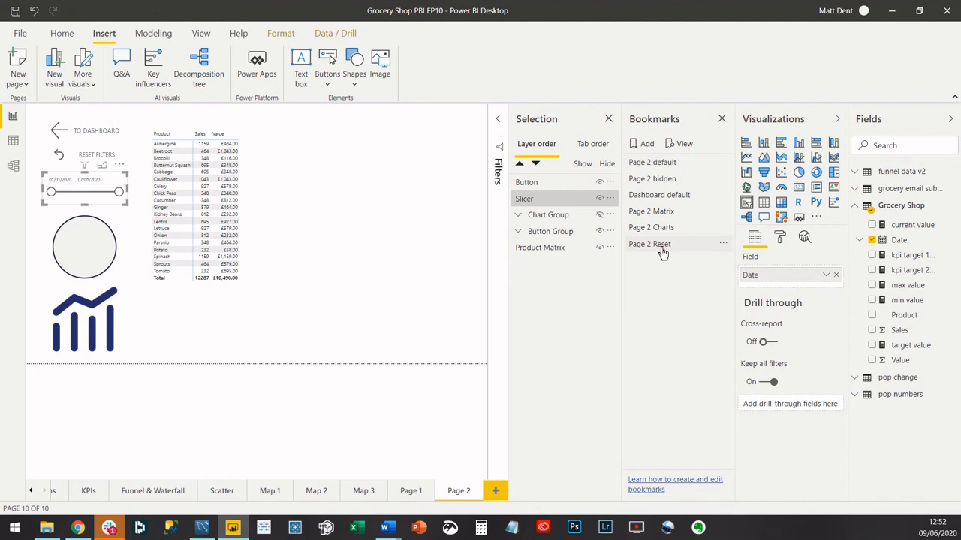
{"action": "left_click", "coordinate": [661, 249]}
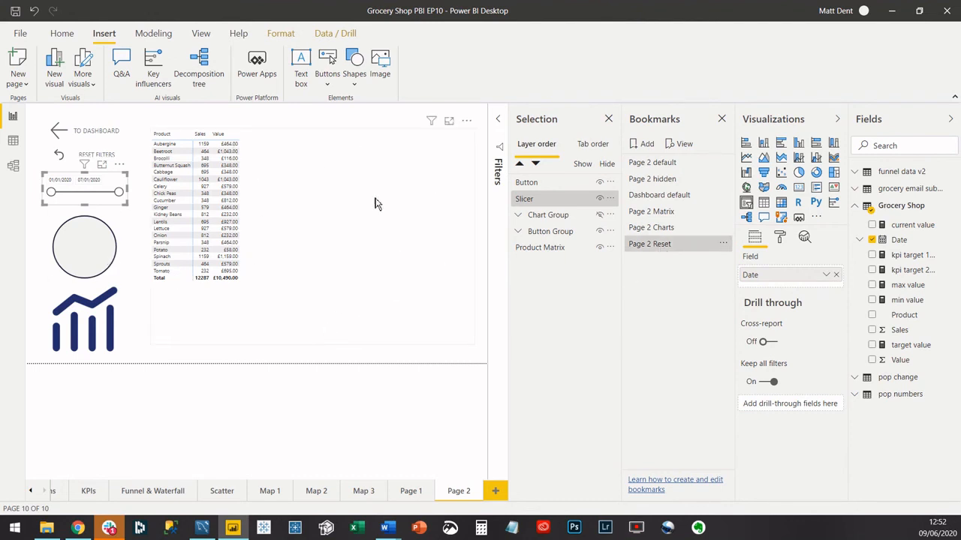
{"action": "left_click", "coordinate": [724, 247]}
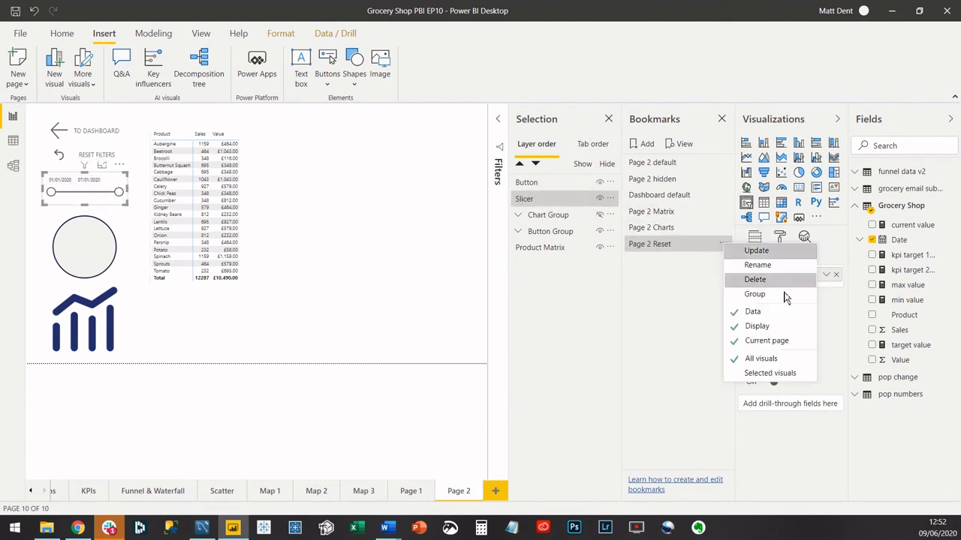
{"action": "left_click", "coordinate": [362, 382]}
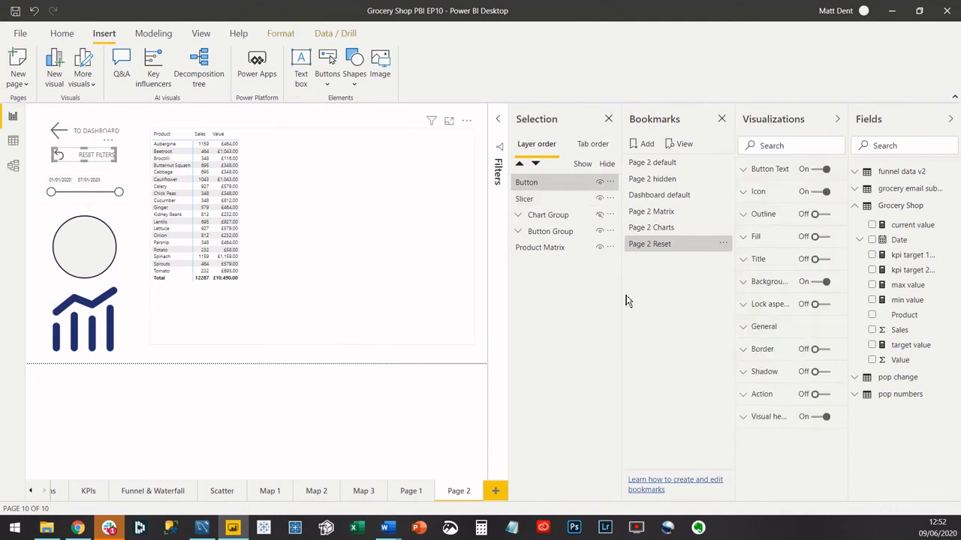
Step: Enable the RESET FILTERS button's action with type Bookmark, targeting the Page 2 Reset bookmark
{"action": "left_click", "coordinate": [815, 394]}
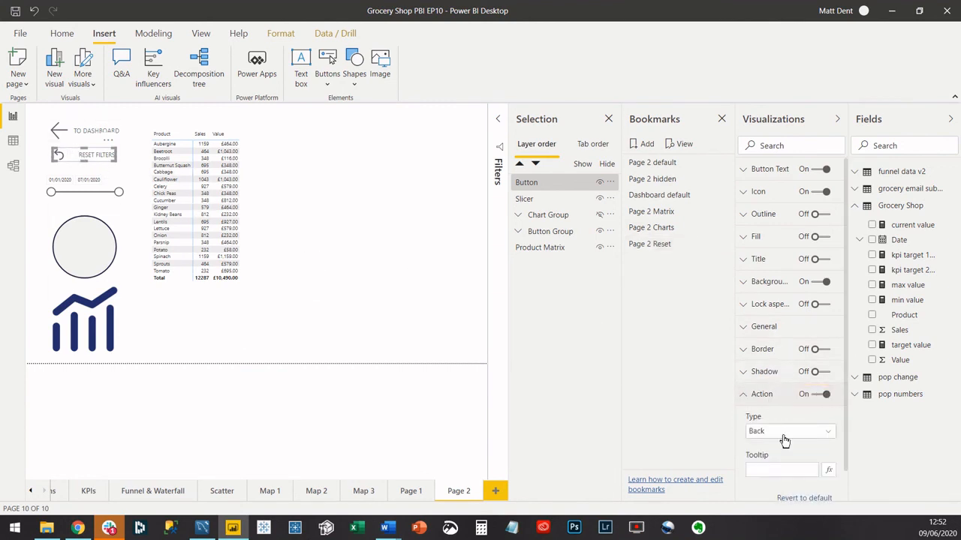
{"action": "left_click", "coordinate": [785, 432]}
{"action": "left_click", "coordinate": [785, 360]}
{"action": "scroll", "coordinate": [785, 409], "scroll_direction": "down", "scroll_amount": 2}
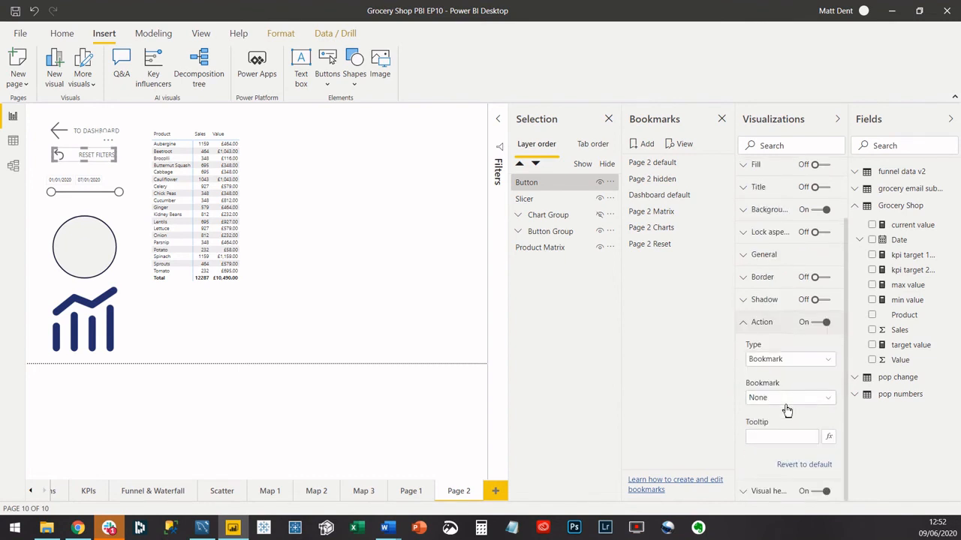
{"action": "left_click", "coordinate": [785, 405]}
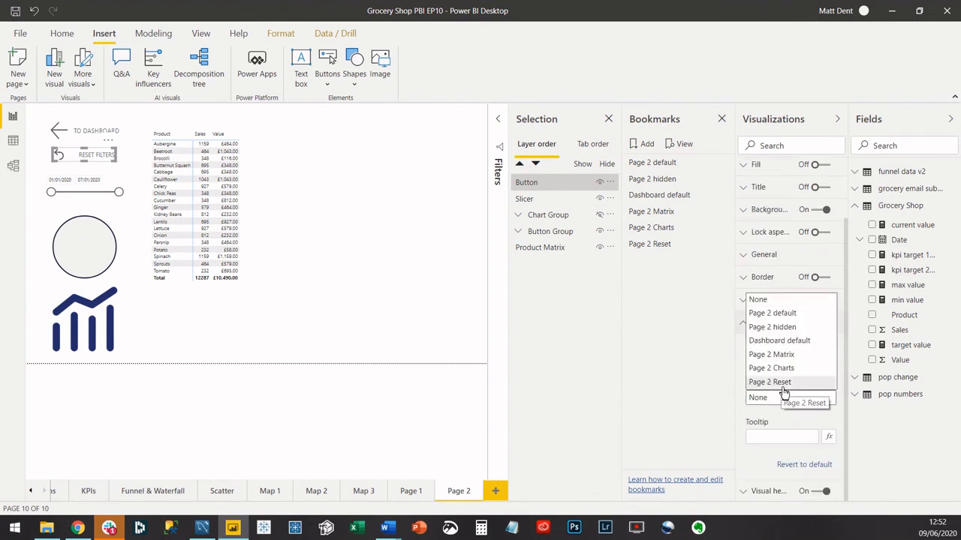
{"action": "left_click", "coordinate": [783, 386]}
{"action": "left_click", "coordinate": [243, 379]}
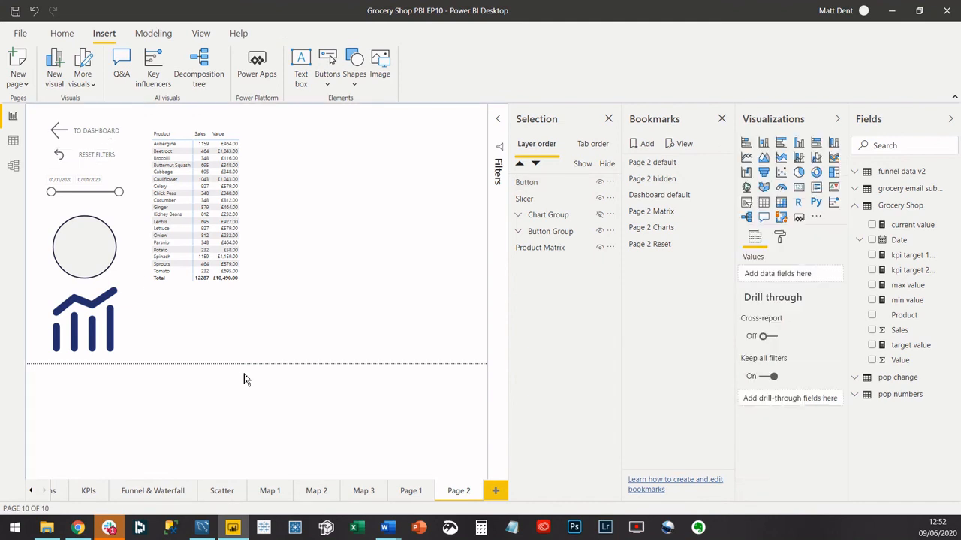
Step: Test the chart, matrix and RESET FILTERS buttons on the page while narrowing the Date slicer to 05/01/2020–06/01/2020
{"action": "left_click", "coordinate": [101, 342], "text": "ctrl"}
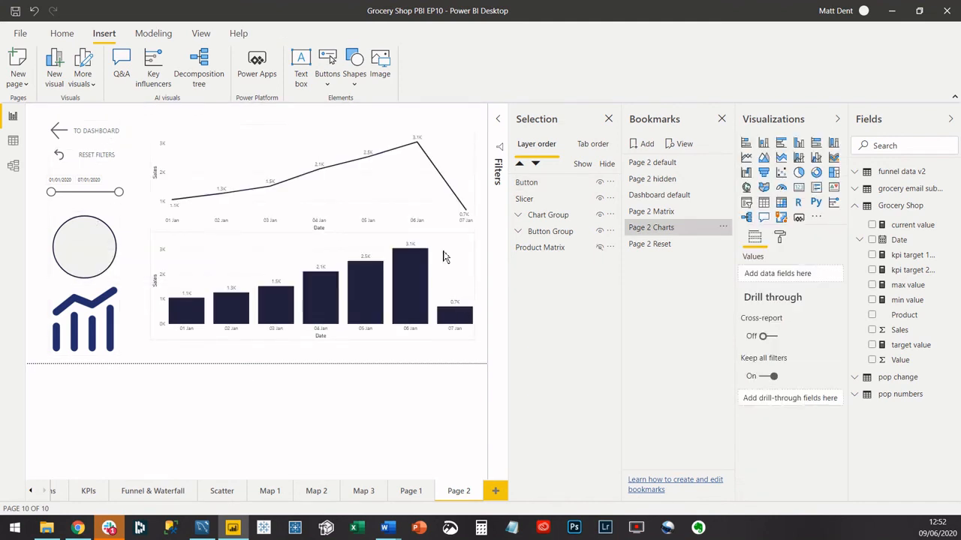
{"action": "left_click_drag", "start_coordinate": [52, 192], "coordinate": [100, 196]}
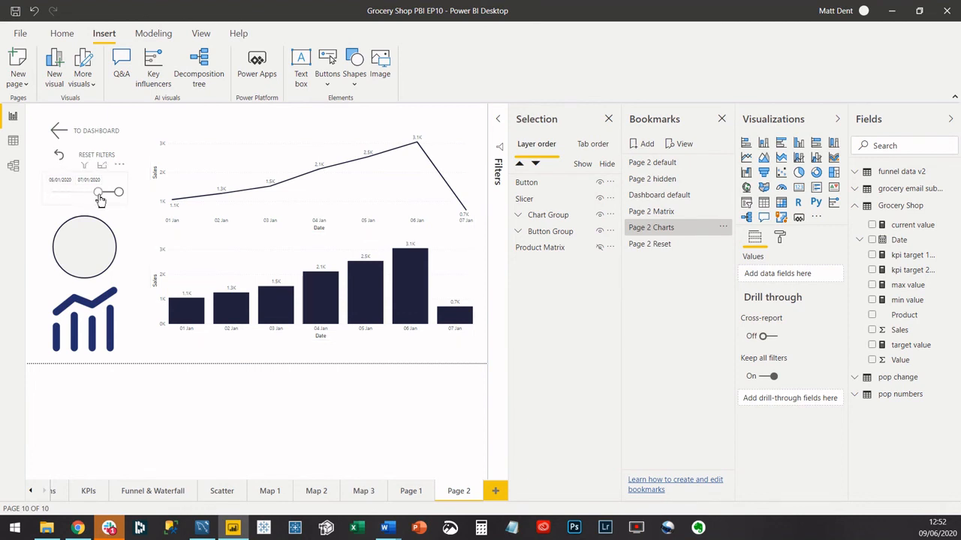
{"action": "left_click", "coordinate": [153, 447]}
{"action": "left_click", "coordinate": [108, 248], "text": "ctrl"}
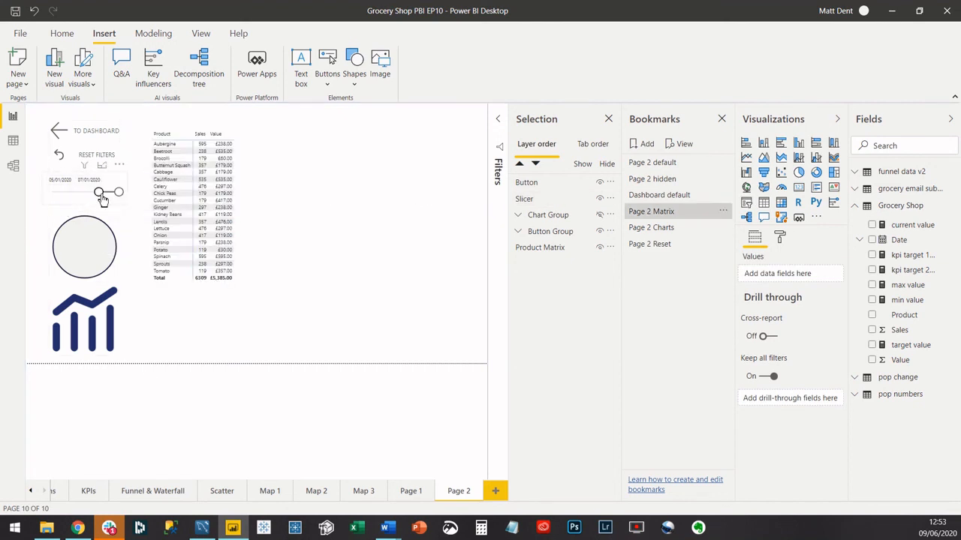
{"action": "left_click_drag", "start_coordinate": [118, 195], "coordinate": [113, 198]}
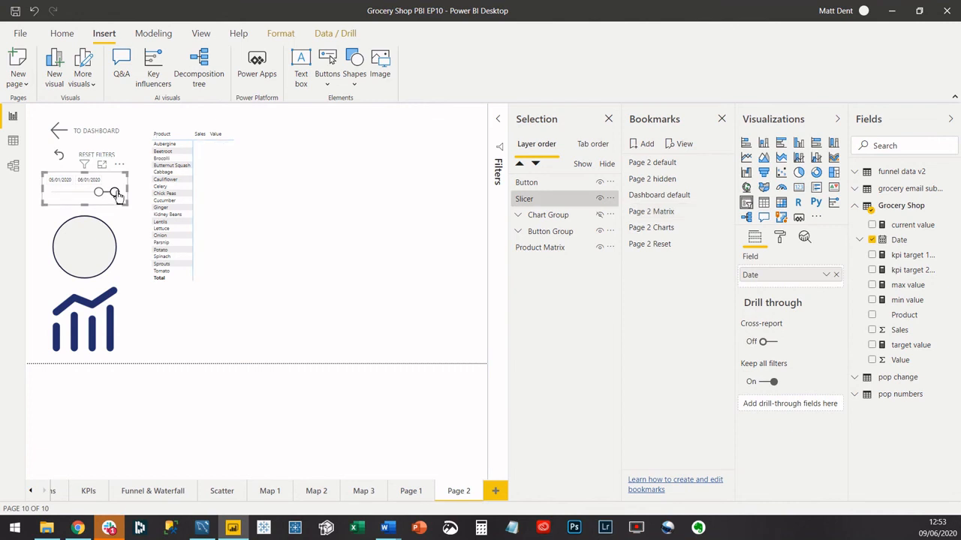
{"action": "left_click", "coordinate": [88, 307], "text": "ctrl"}
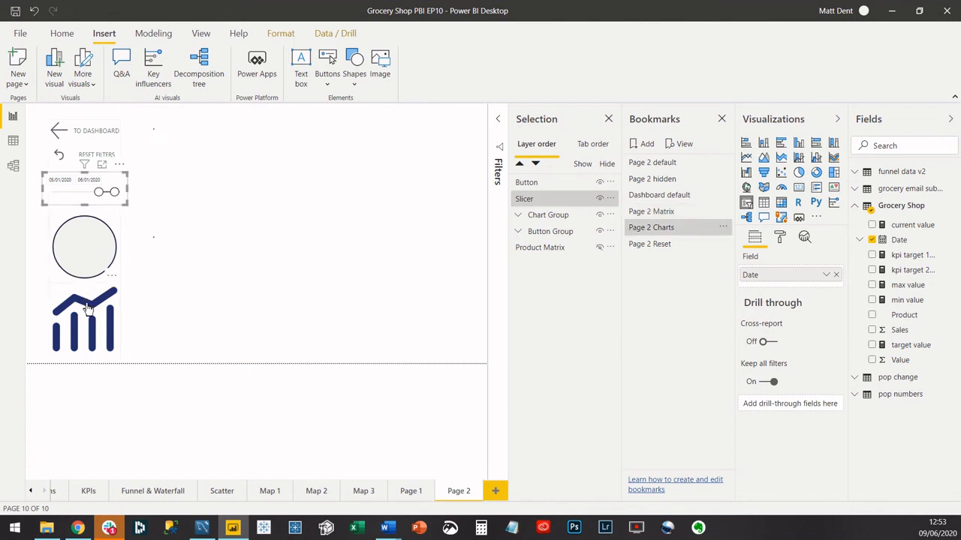
{"action": "left_click", "coordinate": [62, 156], "text": "ctrl"}
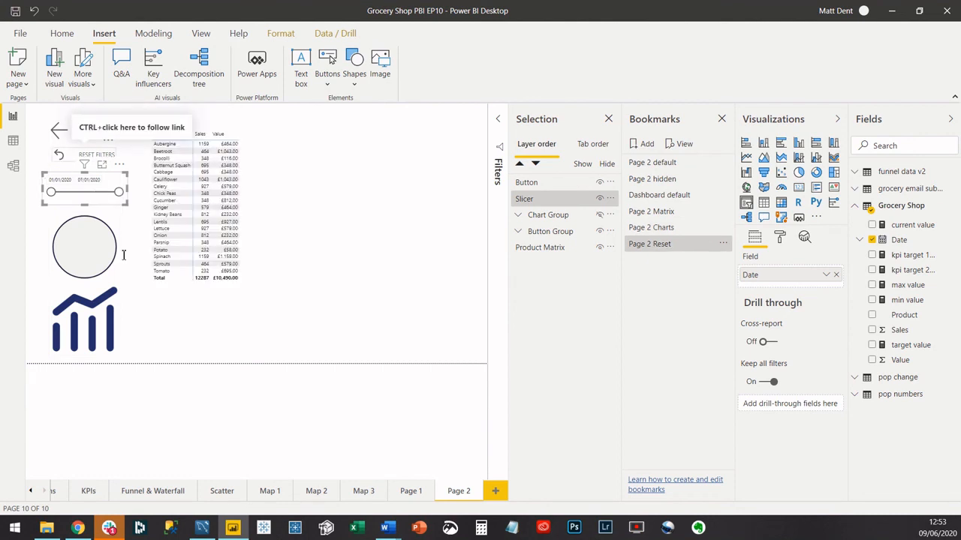
{"action": "left_click", "coordinate": [236, 375]}
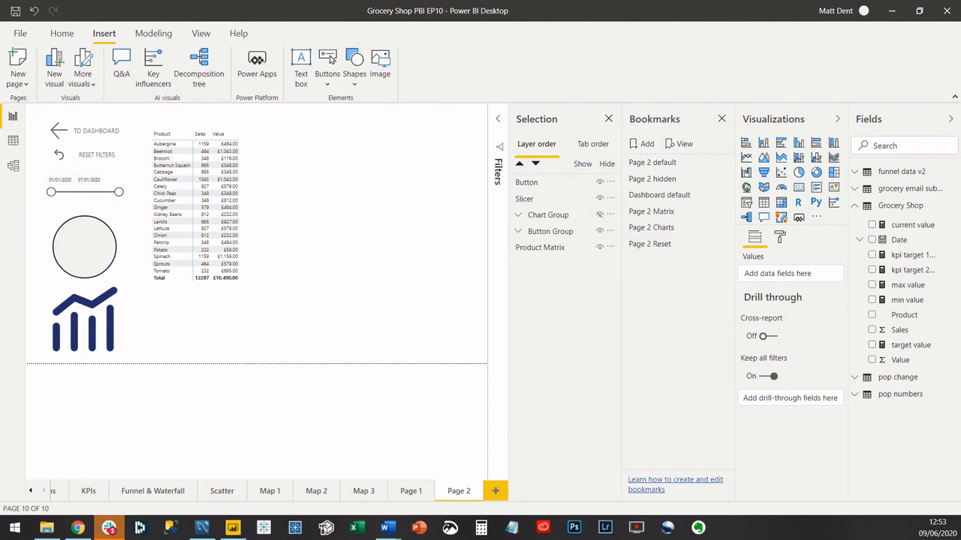
Step: Expand and collapse the Chart Group and Button Group to review the visuals they contain
{"action": "left_click", "coordinate": [518, 215]}
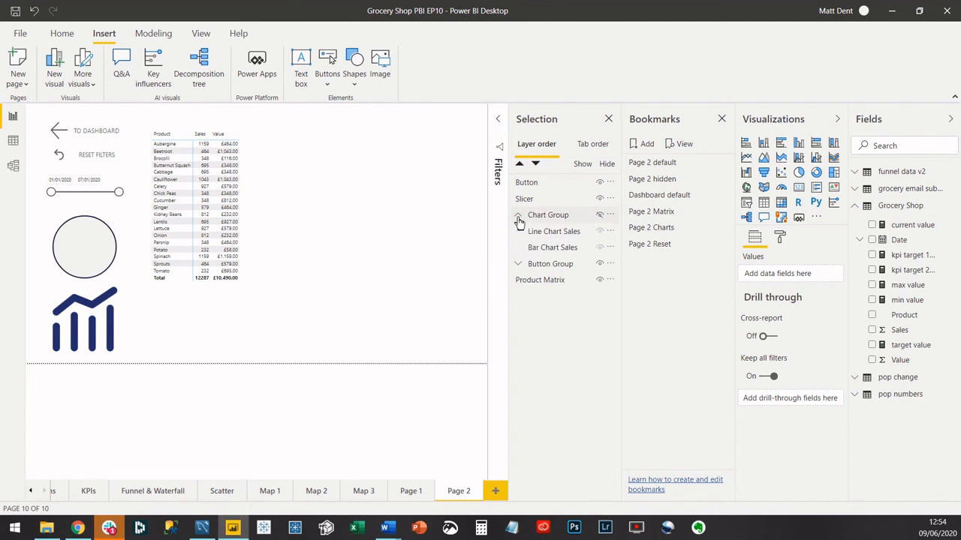
{"action": "left_click", "coordinate": [518, 215]}
{"action": "left_click", "coordinate": [518, 232]}
{"action": "left_click", "coordinate": [518, 232]}
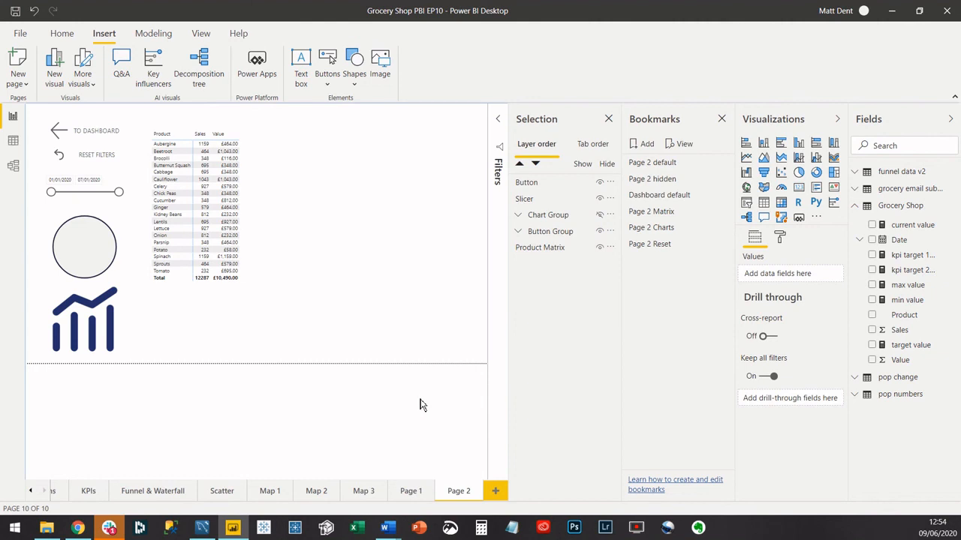
Step: Switch between matrix and charts with the page's image buttons, and check the Page 2 Matrix bookmark's options
{"action": "left_click", "coordinate": [86, 258], "text": "ctrl"}
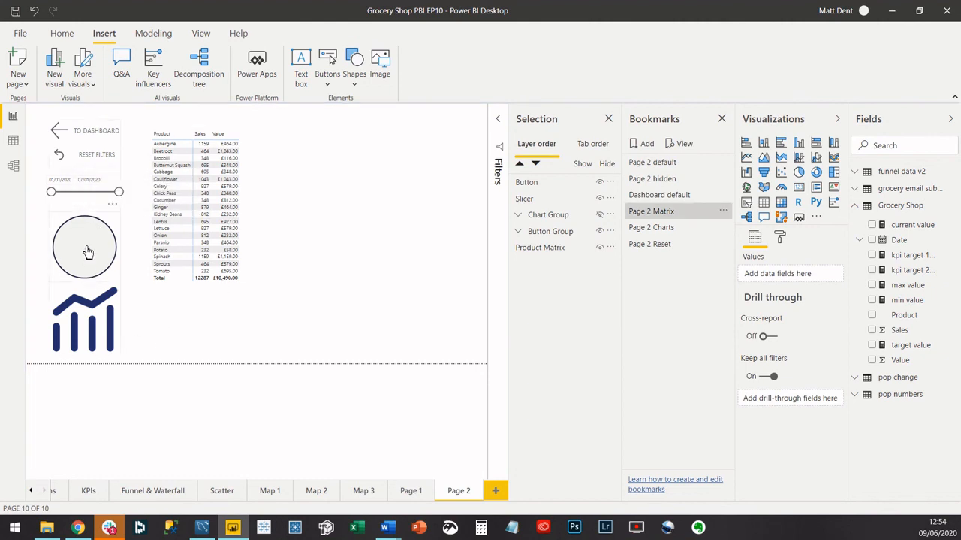
{"action": "left_click", "coordinate": [86, 322], "text": "ctrl"}
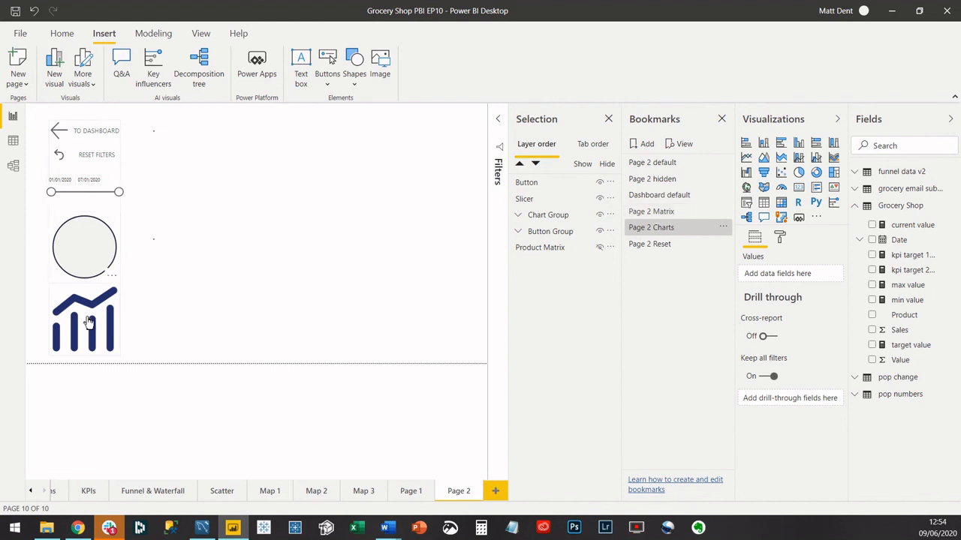
{"action": "left_click", "coordinate": [86, 239], "text": "ctrl"}
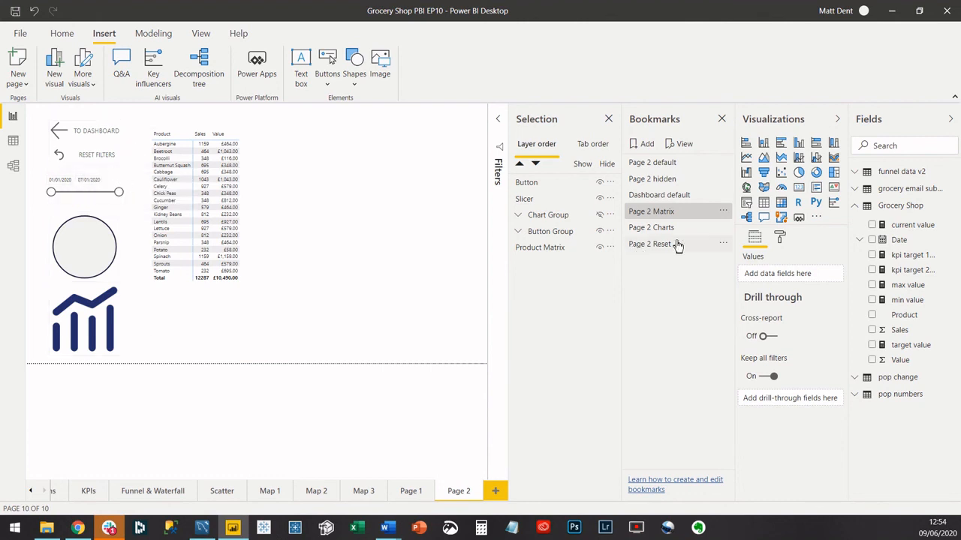
{"action": "left_click", "coordinate": [721, 212]}
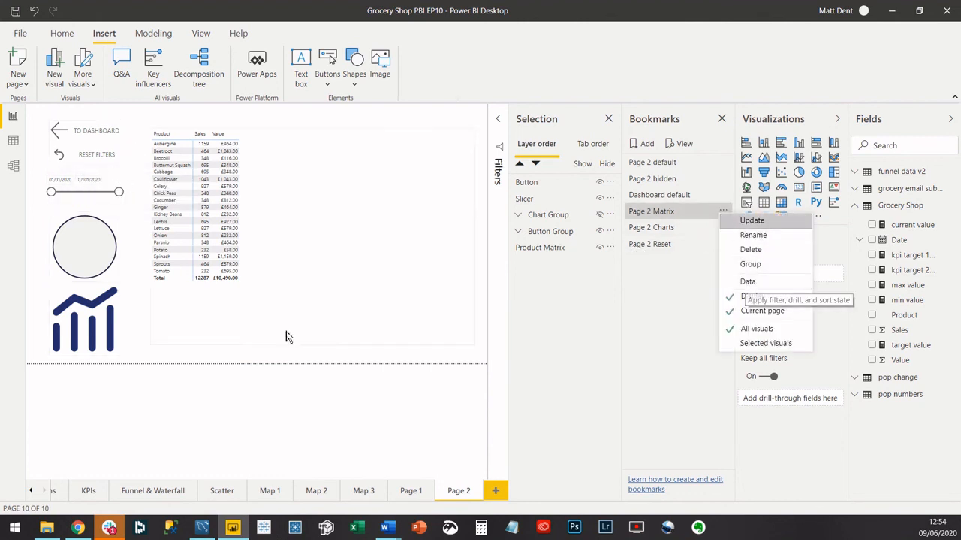
{"action": "left_click", "coordinate": [217, 350]}
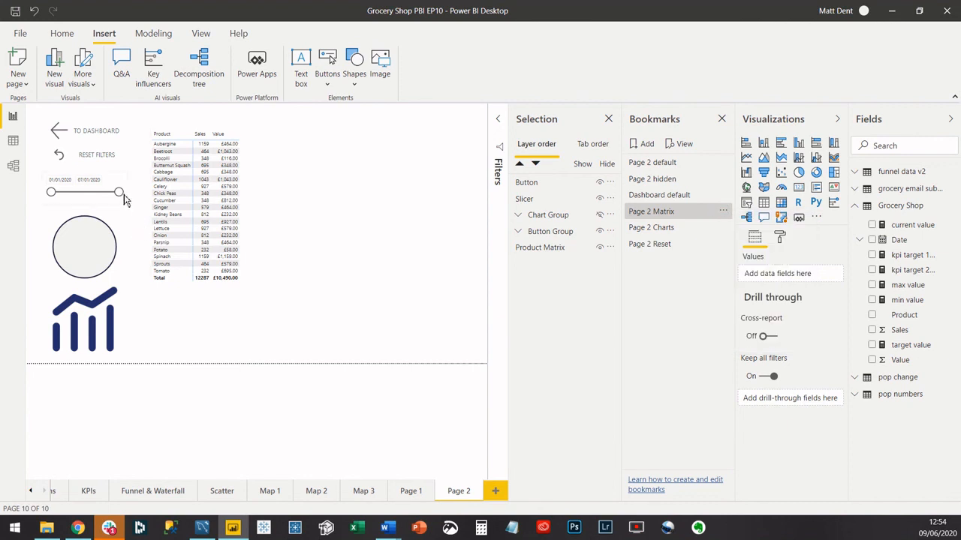
Step: Narrow the Date slicer to 02/01/2020–05/01/2020 and test switching to the charts and back to the matrix
{"action": "left_click_drag", "start_coordinate": [118, 192], "coordinate": [87, 193]}
{"action": "left_click", "coordinate": [66, 203]}
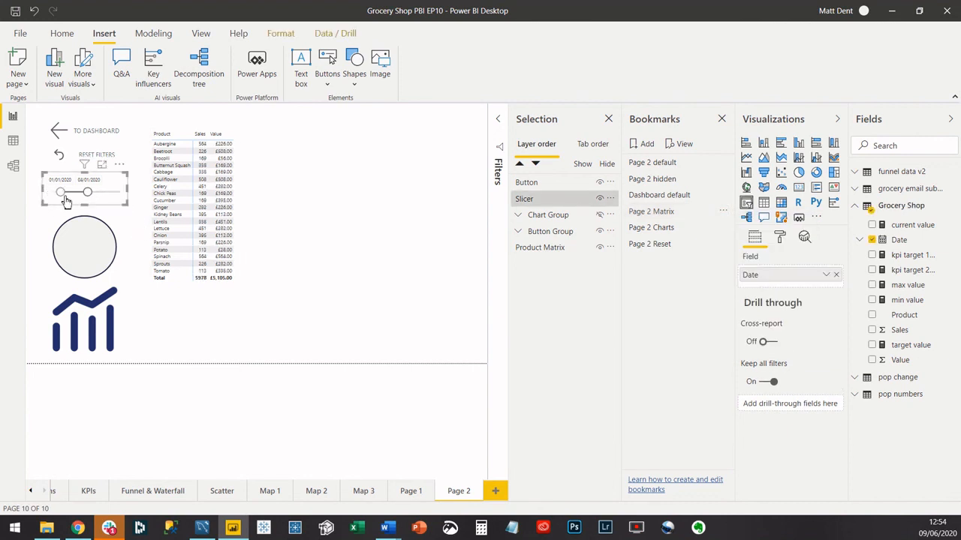
{"action": "left_click_drag", "start_coordinate": [60, 192], "coordinate": [69, 192]}
{"action": "left_click", "coordinate": [91, 309], "text": "ctrl"}
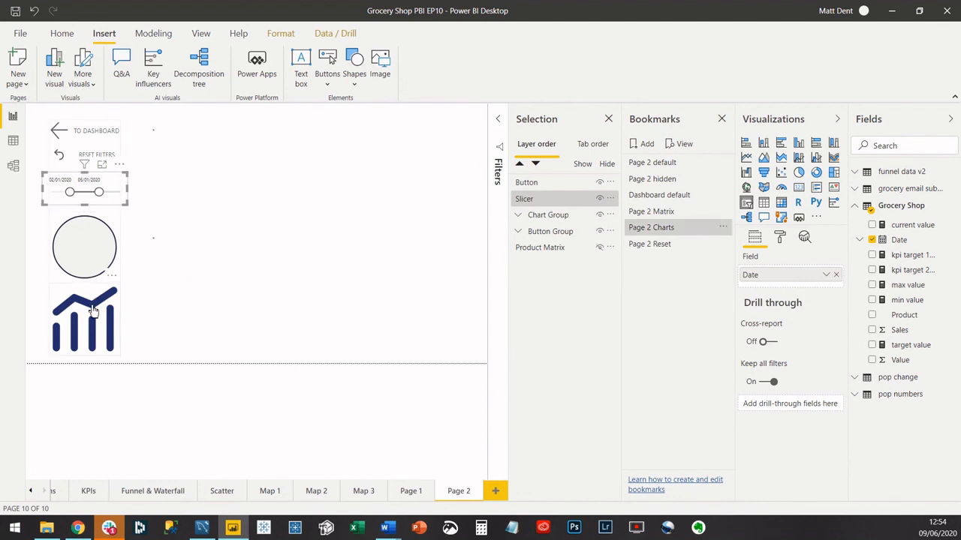
{"action": "left_click", "coordinate": [88, 260], "text": "ctrl"}
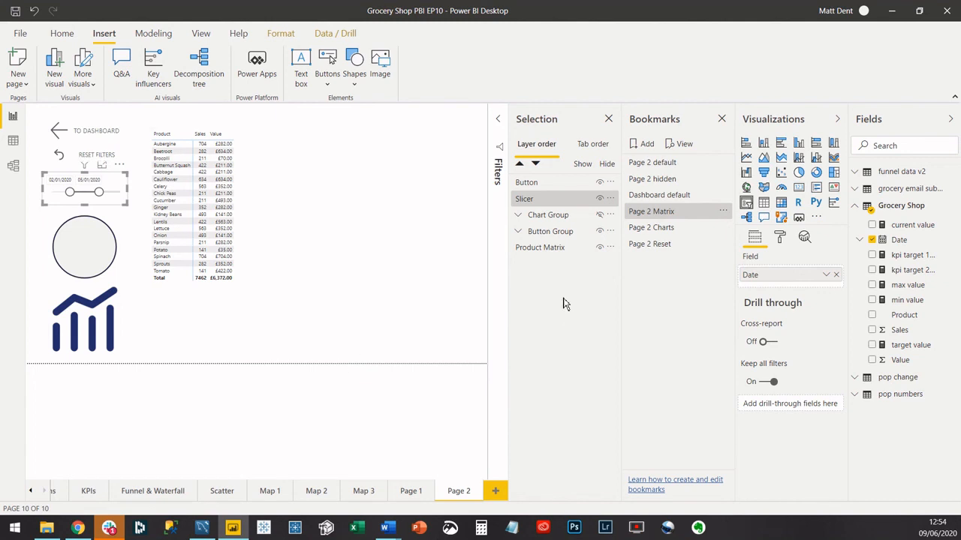
Step: Recheck the Page 2 Matrix bookmark's options and run the RESET FILTERS button to clear the date filter
{"action": "left_click", "coordinate": [723, 212]}
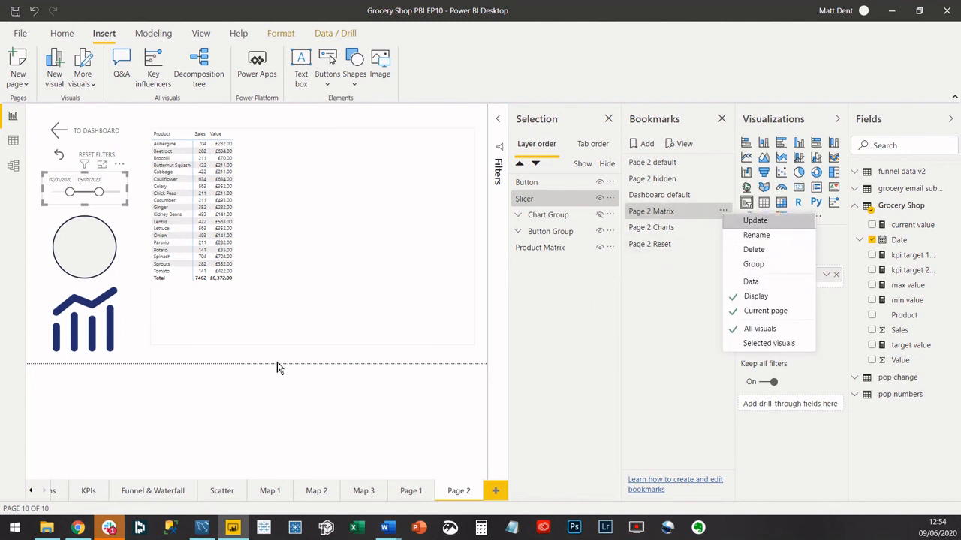
{"action": "left_click", "coordinate": [276, 367]}
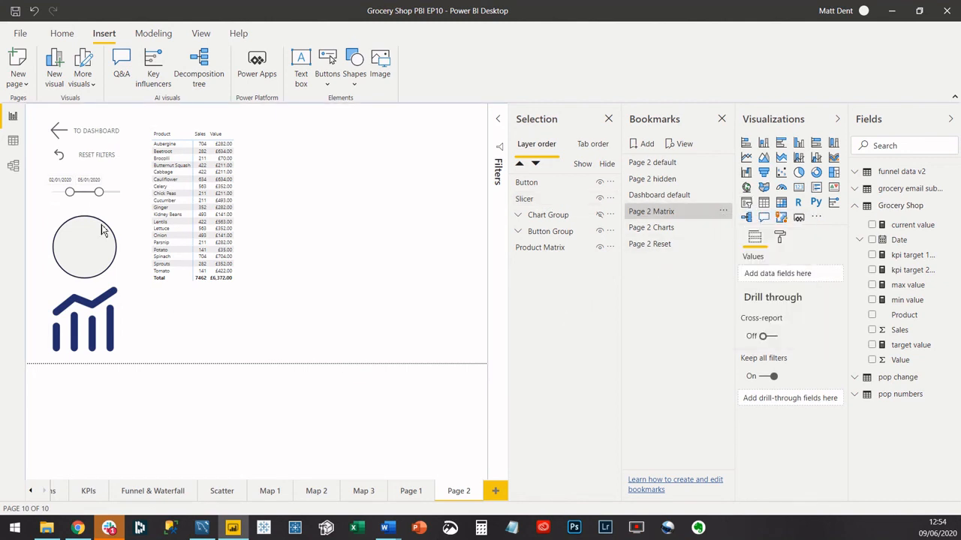
{"action": "left_click", "coordinate": [81, 161], "text": "ctrl"}
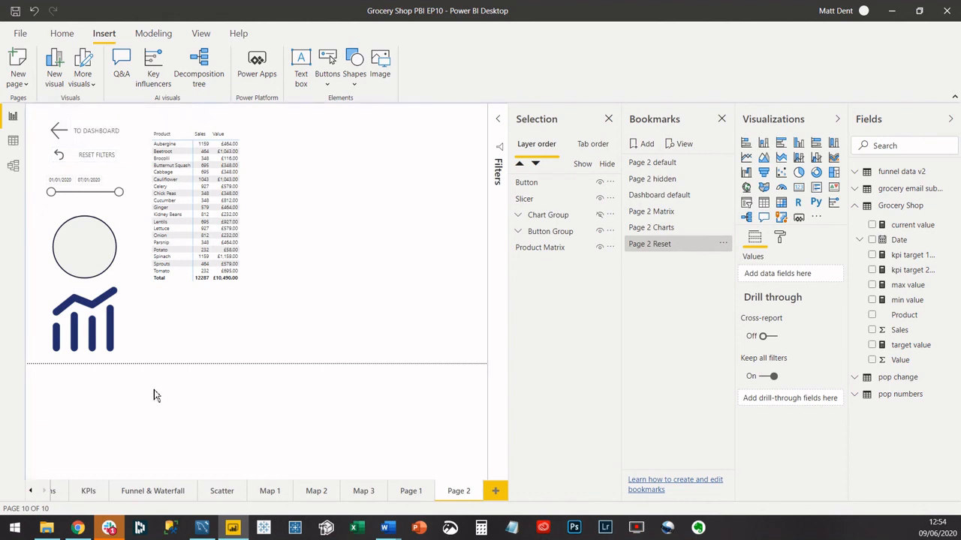